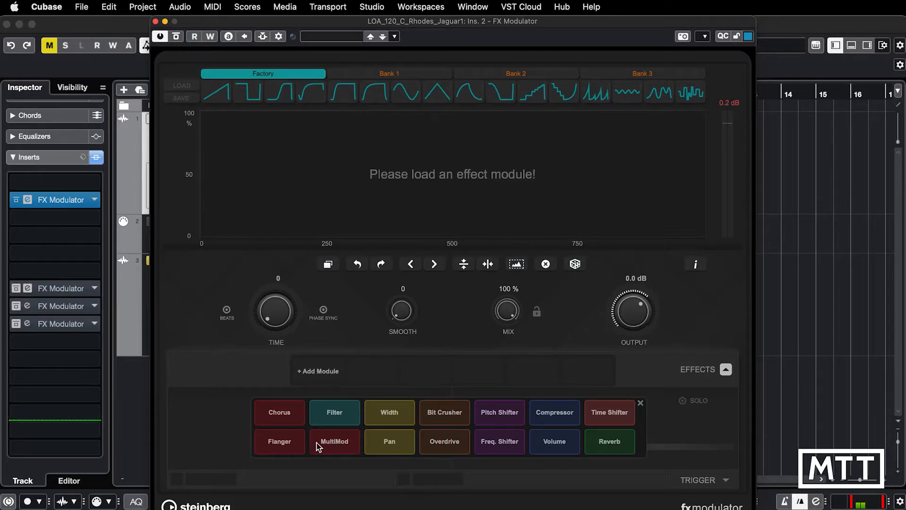
# Step: Add a Flanger module, audition it on the Rhodes track, and apply the factory sine curve to its frequency
pyautogui.click(283, 441)
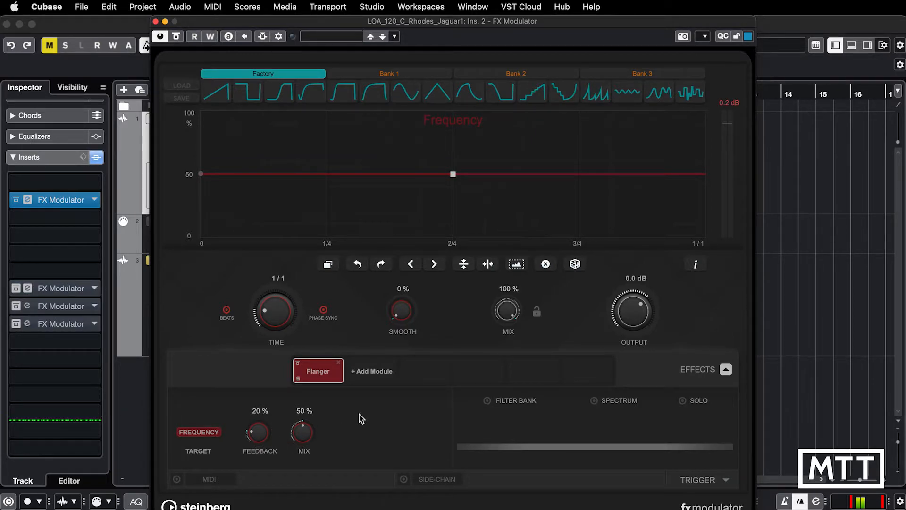
pyautogui.press('space')
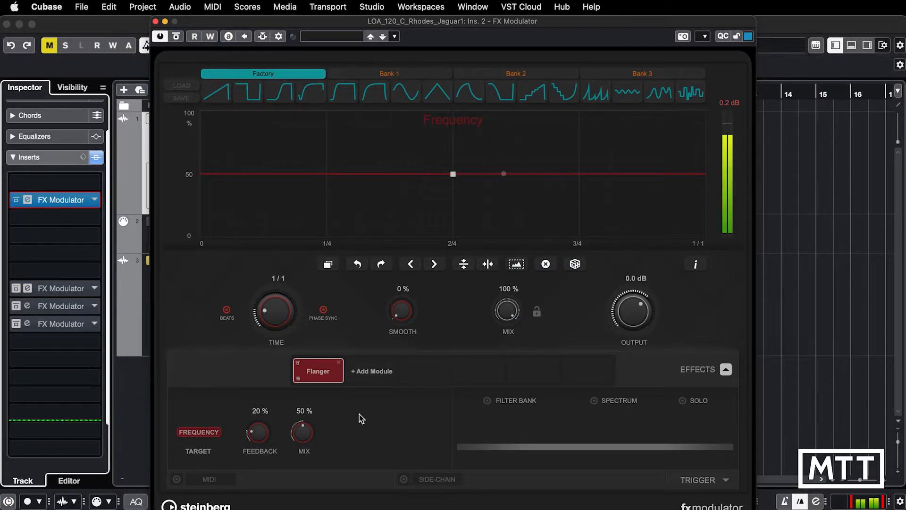
pyautogui.click(299, 363)
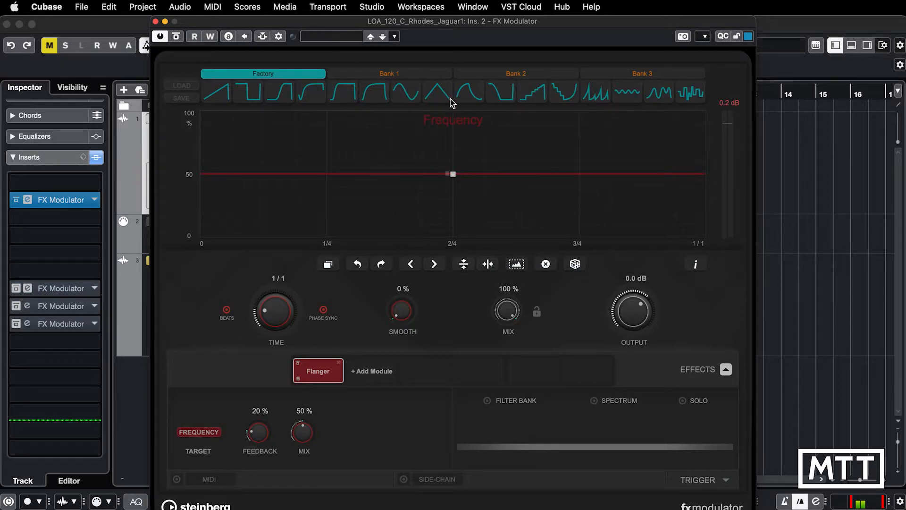
pyautogui.click(409, 98)
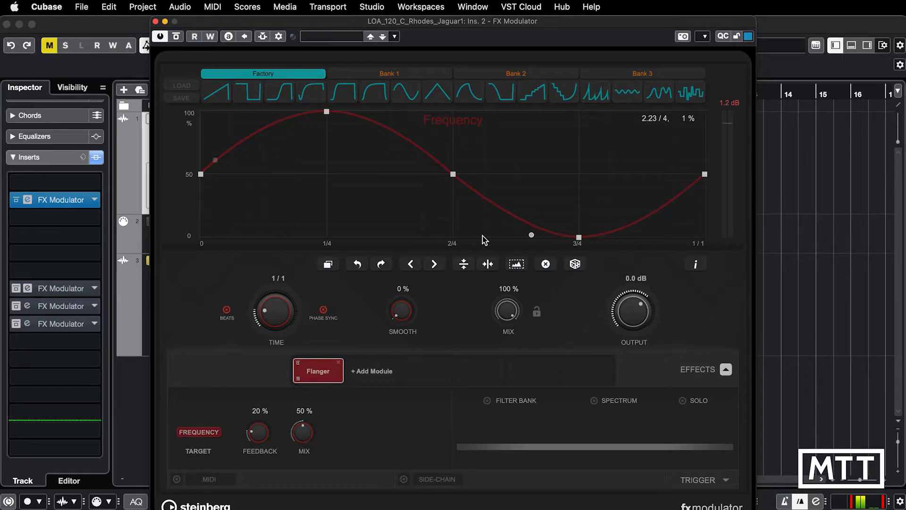
# Step: Add a Pitch Shifter module after the Flanger, view its Formant target, and apply the factory square curve to Detune
pyautogui.click(363, 372)
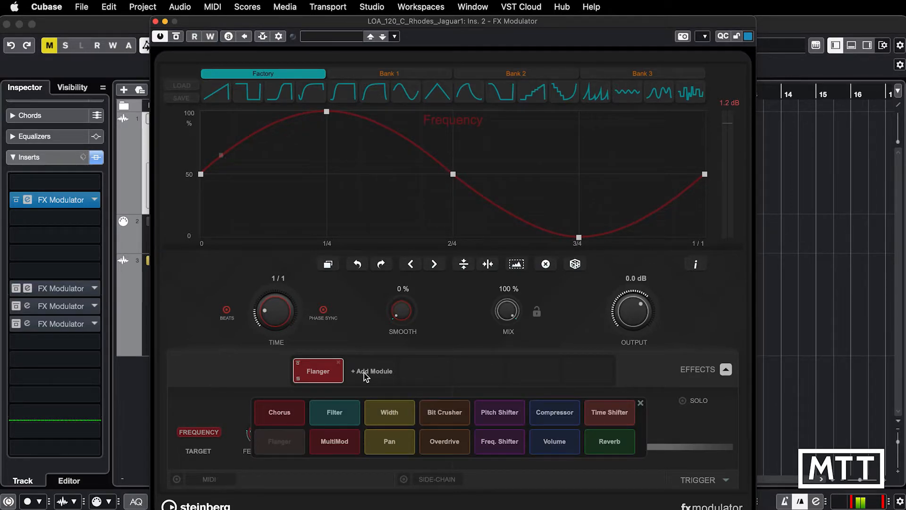
pyautogui.click(492, 414)
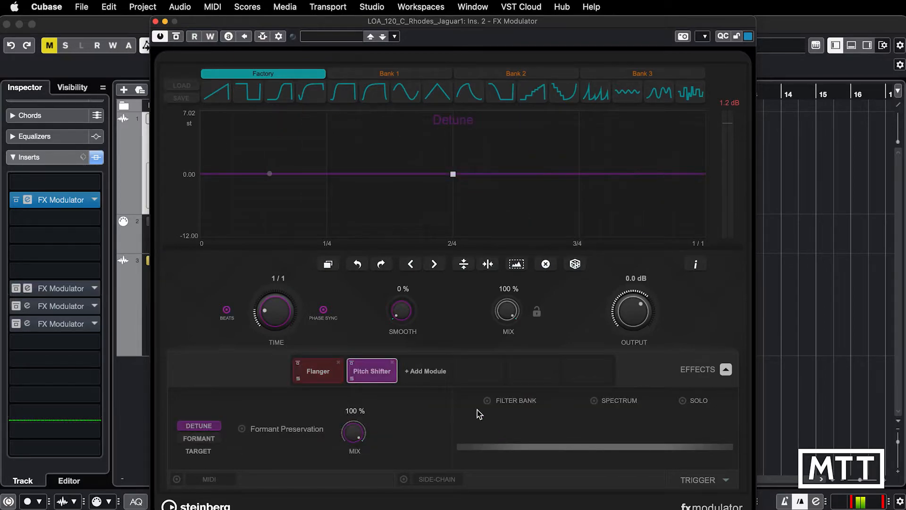
pyautogui.click(214, 439)
pyautogui.click(206, 428)
pyautogui.click(254, 99)
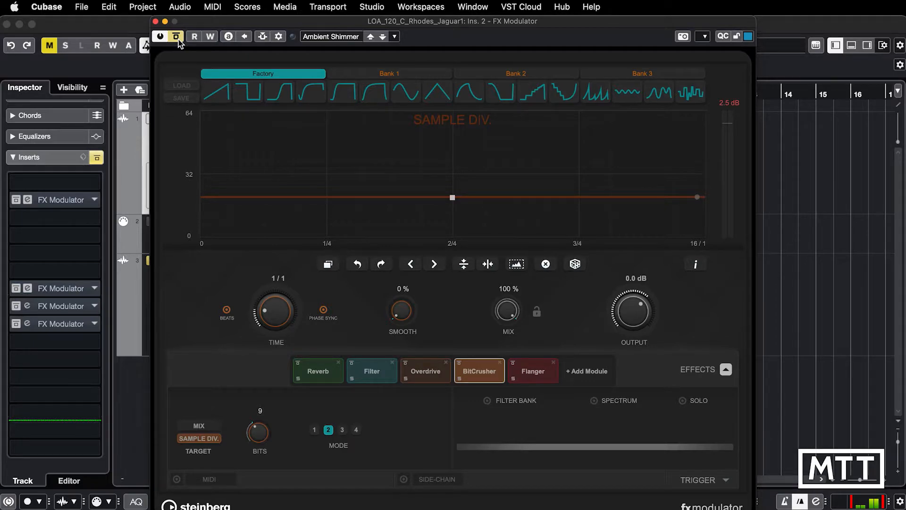
# Step: Compare the Ambient Shimmer preset on the Rhodes and Drum Breaks 01 on the drums with their bypassed signals
pyautogui.click(178, 39)
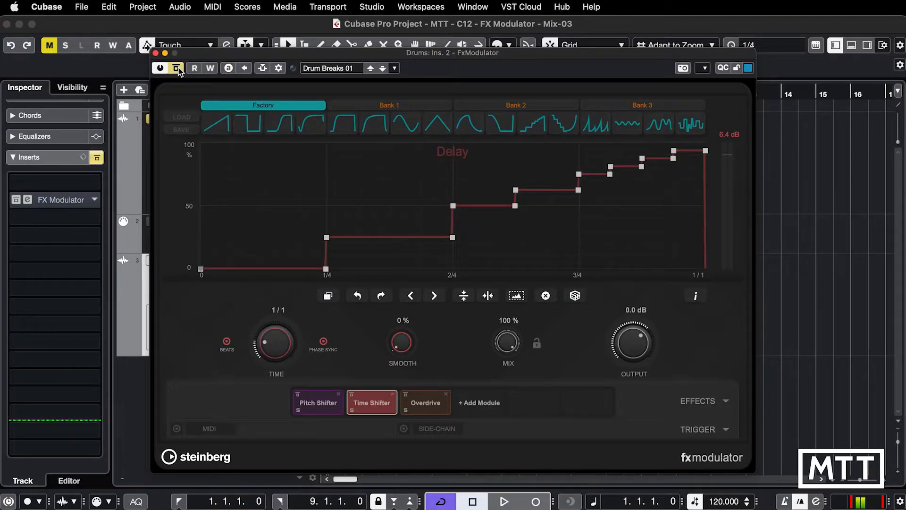
pyautogui.press('space')
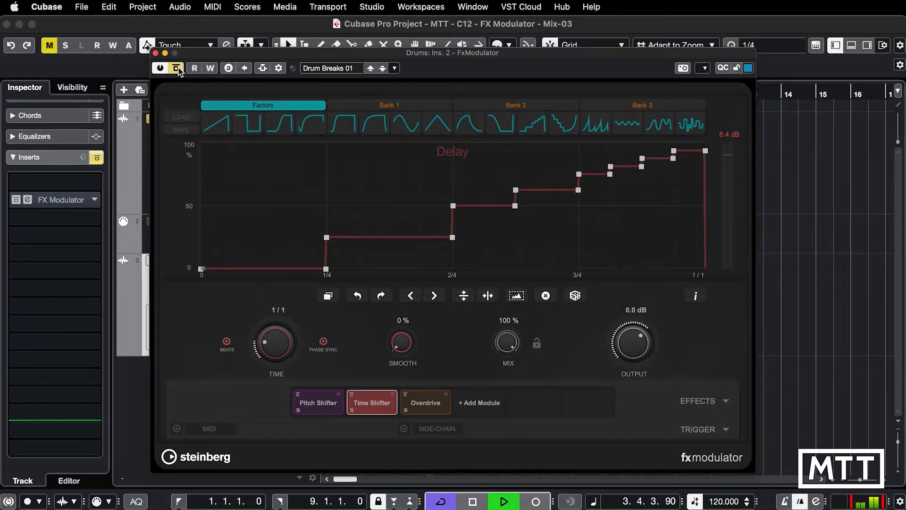
pyautogui.press('space')
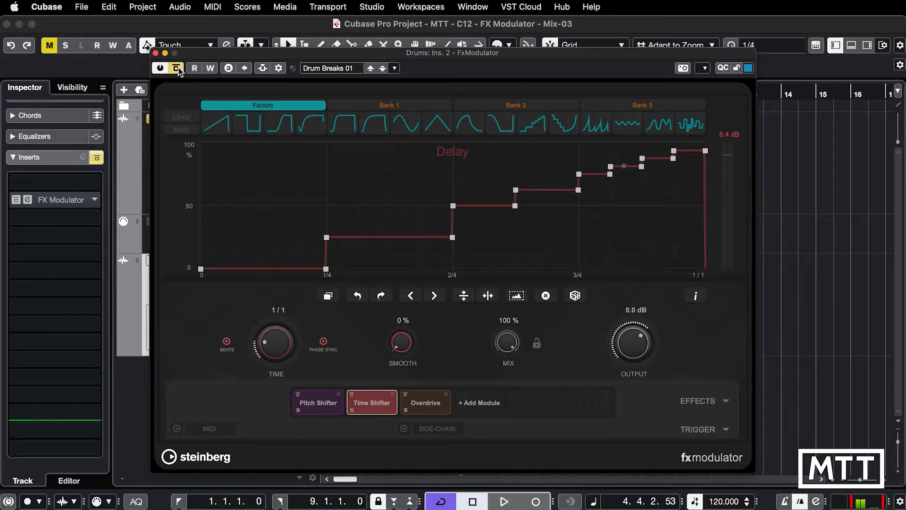
pyautogui.click(178, 67)
pyautogui.press('space')
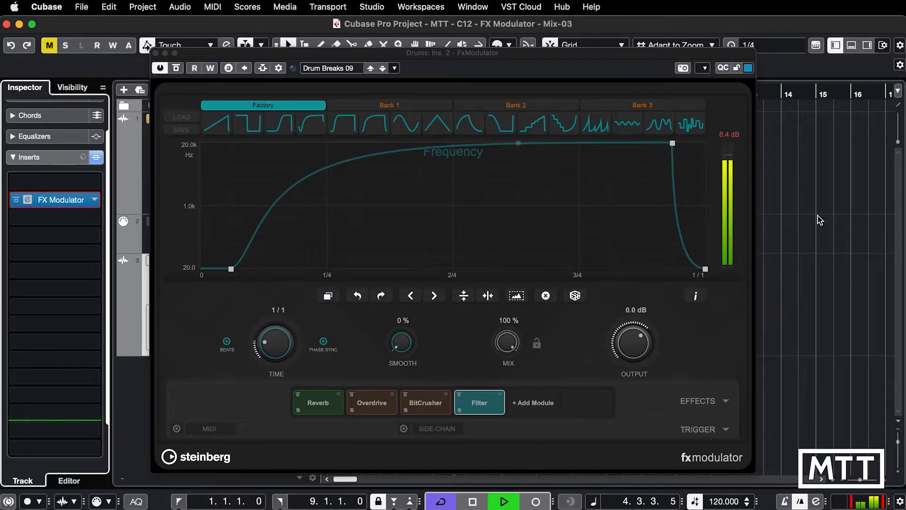
# Step: Audition the drum loop through the Drum Breaks 09, Drum Intro 01, Turntable Glitch and Dark Techno Drum presets
pyautogui.press('space')
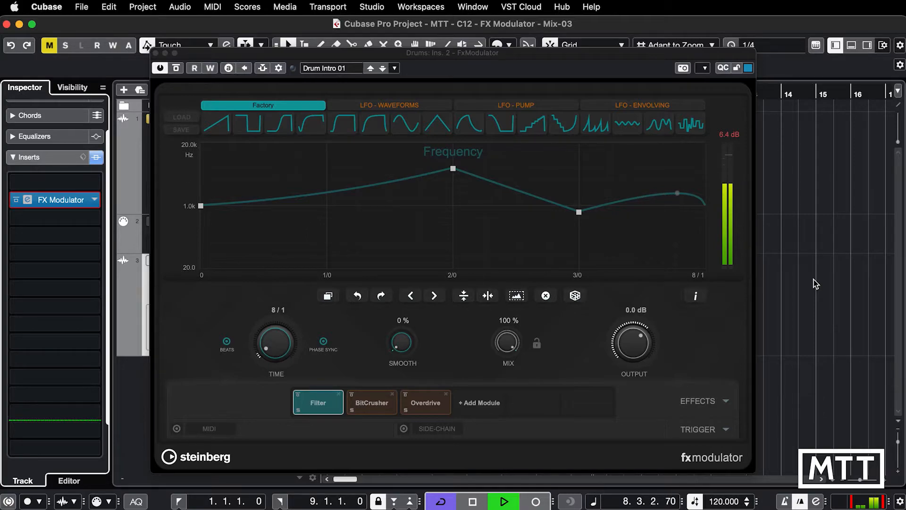
pyautogui.press('space')
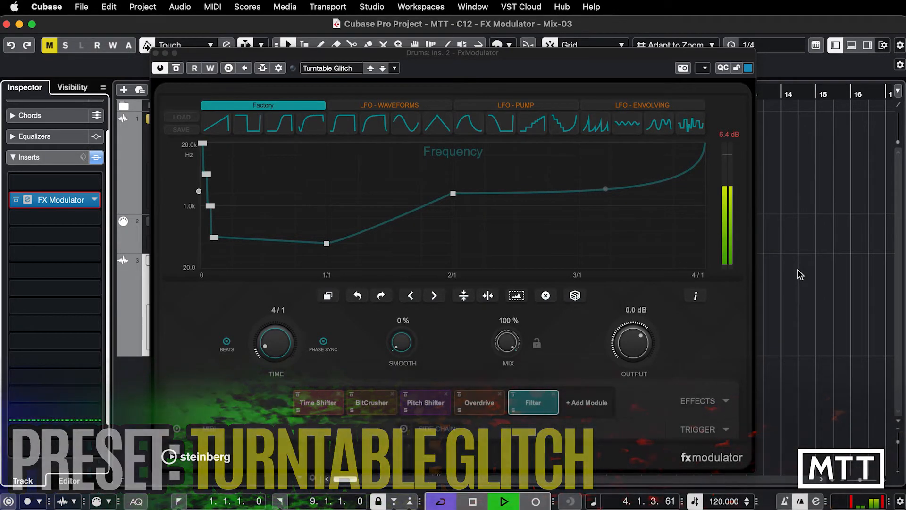
pyautogui.press('space')
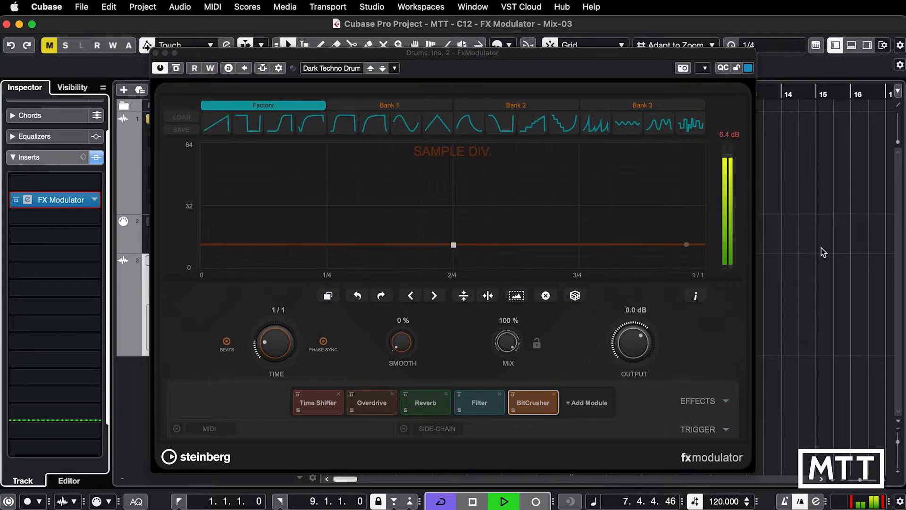
pyautogui.press('space')
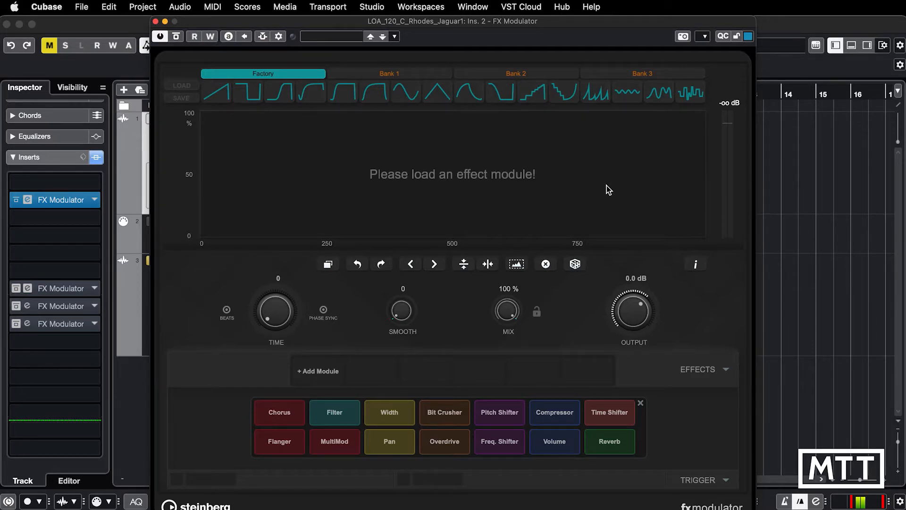
# Step: Load a Pitch Shifter into the empty FX Modulator on the Rhodes track and apply the factory square curve to Detune
pyautogui.click(503, 419)
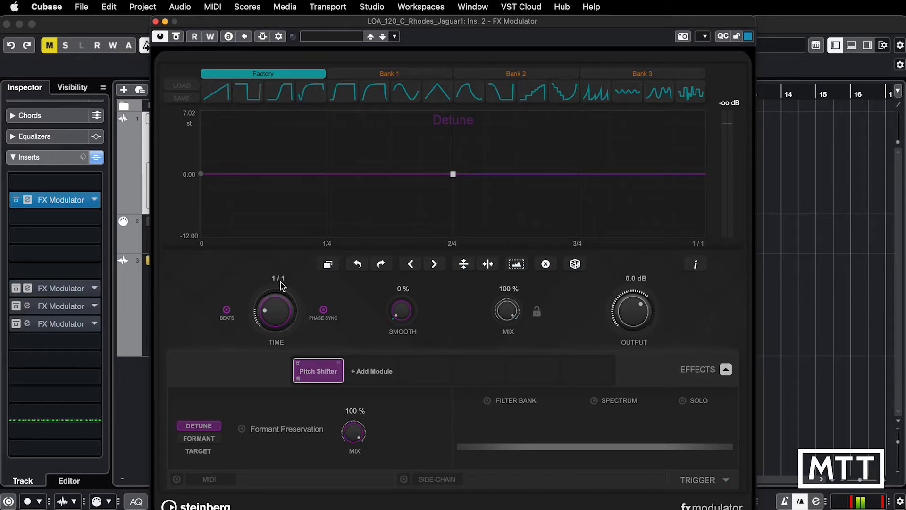
pyautogui.press('space')
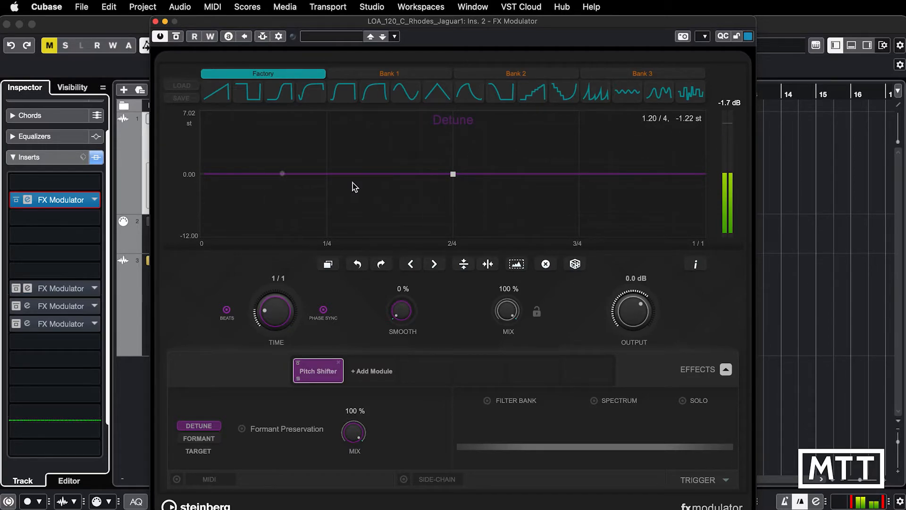
pyautogui.click(251, 97)
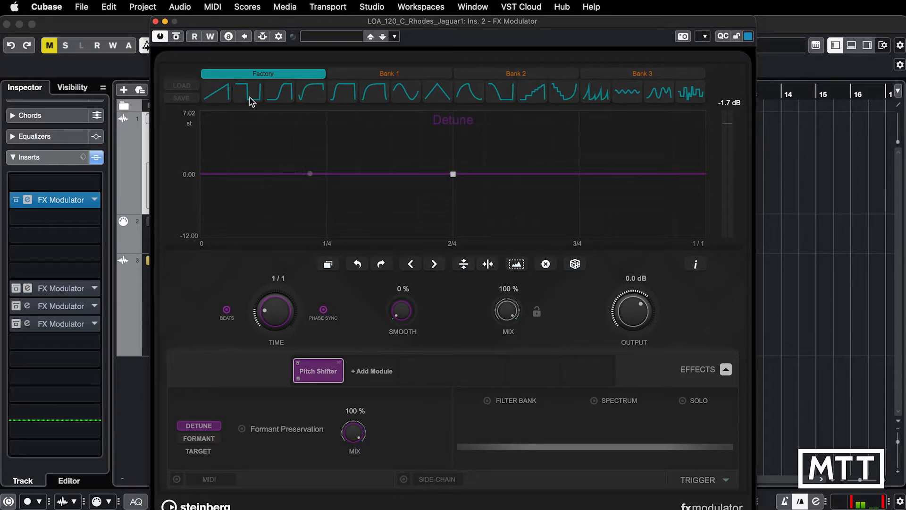
pyautogui.click(251, 97)
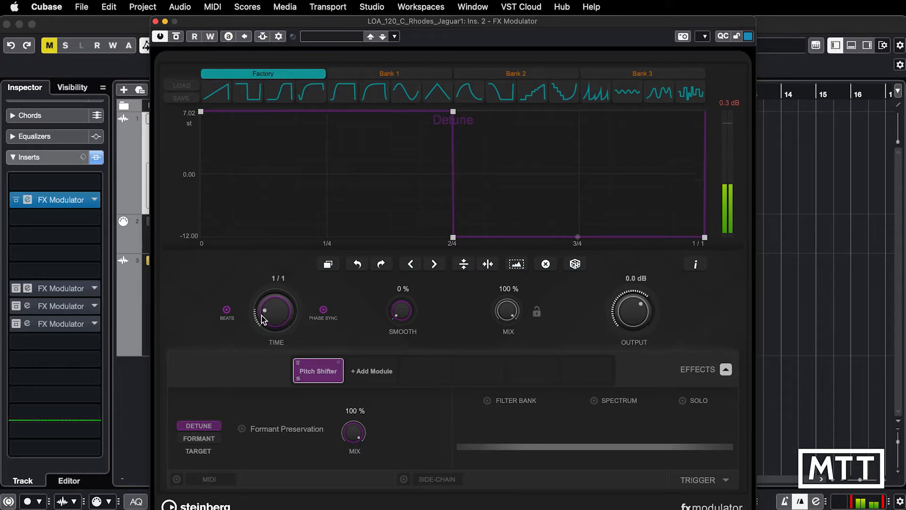
# Step: Try different beat-synced modulation times for the Pitch Shifter, including 2/1, 1/32 D and 1/1 T
pyautogui.moveTo(262, 316); pyautogui.dragTo(262, 322)
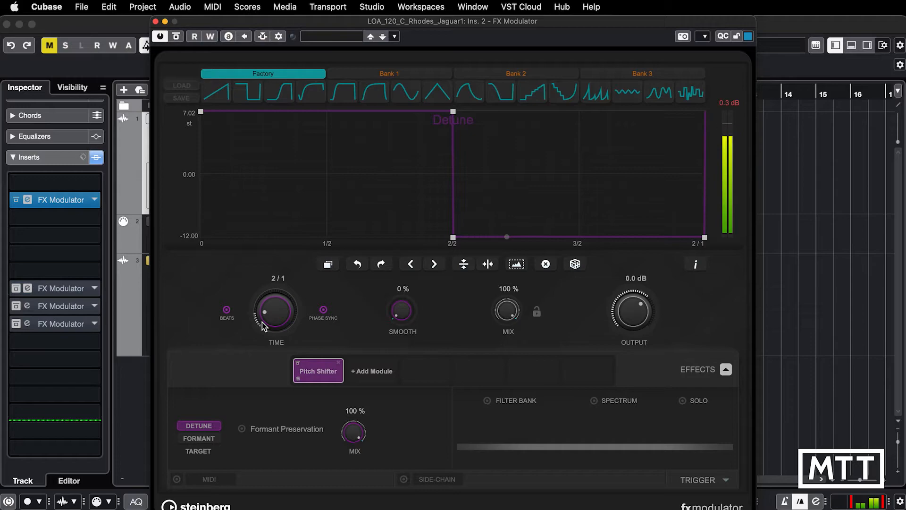
pyautogui.moveTo(263, 317); pyautogui.dragTo(263, 326)
pyautogui.moveTo(268, 306); pyautogui.dragTo(268, 172)
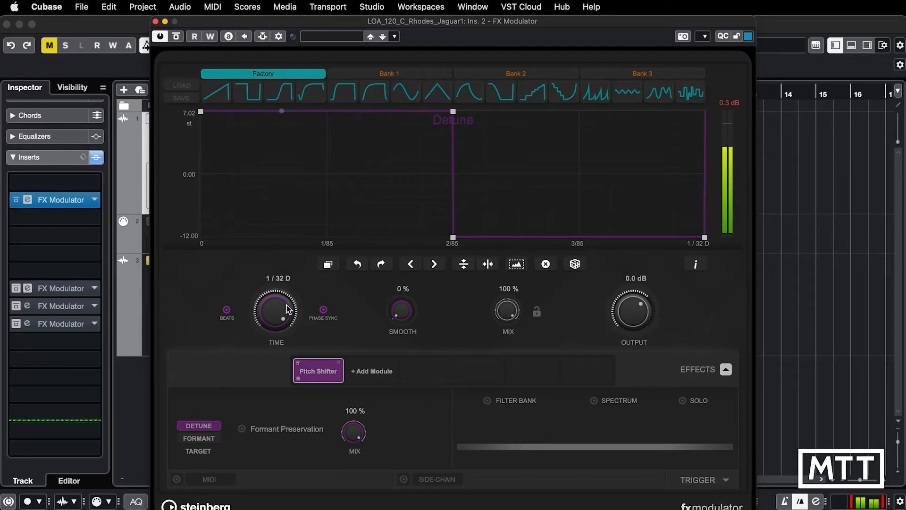
pyautogui.moveTo(287, 305); pyautogui.dragTo(272, 359)
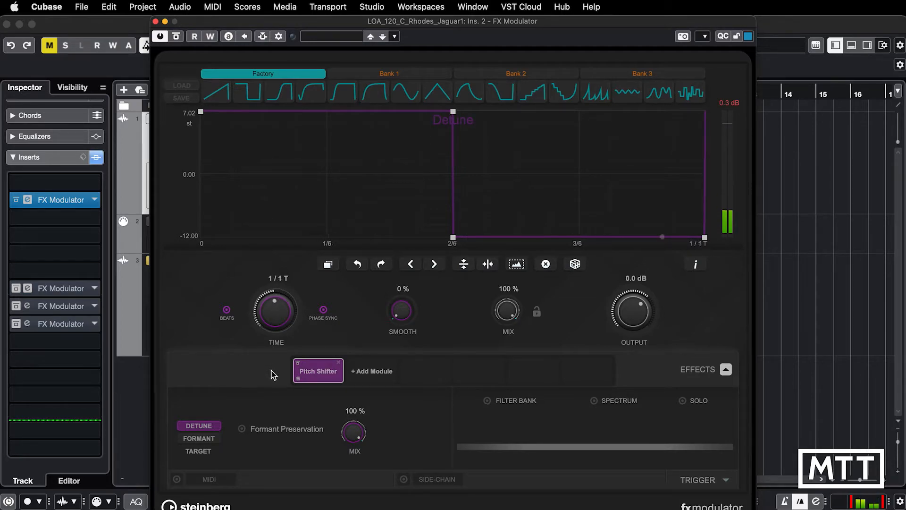
# Step: Try a free modulation time of 377.659 ms with beat sync off, and return to beat sync with the time at 4/1
pyautogui.click(226, 310)
pyautogui.moveTo(272, 301); pyautogui.dragTo(271, 282)
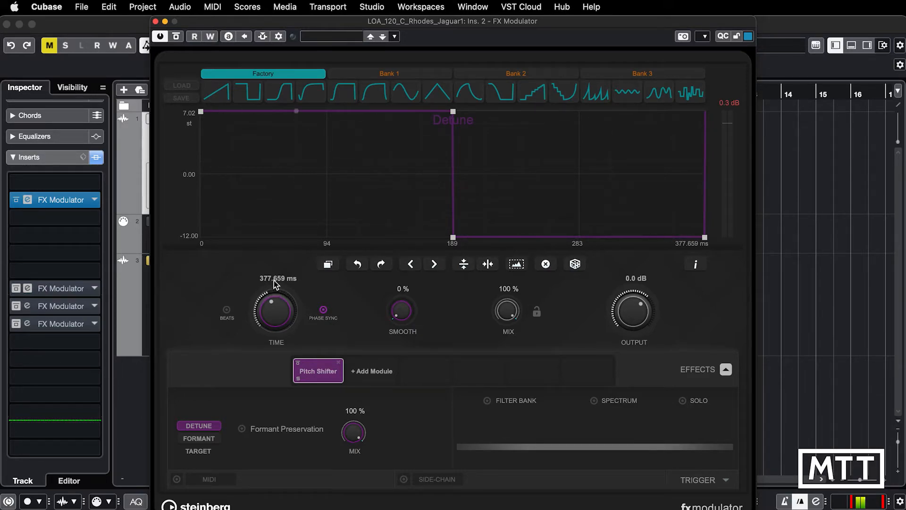
pyautogui.click(226, 310)
pyautogui.moveTo(286, 293); pyautogui.dragTo(268, 338)
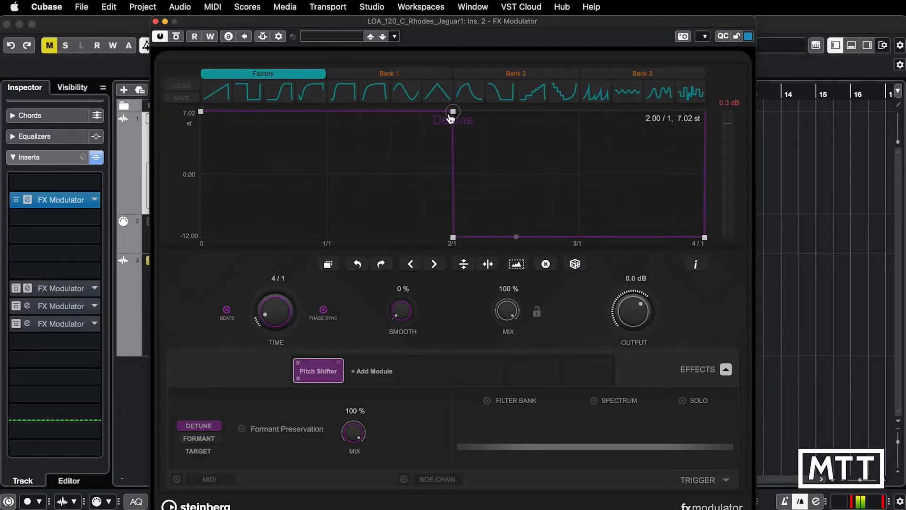
# Step: Reshape the Detune curve by lowering its upper middle node, raising its lower middle node and adding a low node after it
pyautogui.moveTo(451, 116)
pyautogui.mouseDown()
pyautogui.moveTo(429, 131)
pyautogui.moveTo(389, 189)
pyautogui.moveTo(385, 160)
pyautogui.moveTo(431, 115)
pyautogui.moveTo(402, 132)
pyautogui.moveTo(429, 150)
pyautogui.moveTo(454, 132)
pyautogui.moveTo(406, 167)
pyautogui.moveTo(425, 178)
pyautogui.moveTo(461, 137)
pyautogui.moveTo(420, 181)
pyautogui.moveTo(436, 144)
pyautogui.moveTo(448, 143)
pyautogui.moveTo(409, 143)
pyautogui.moveTo(417, 195)
pyautogui.moveTo(450, 133)
pyautogui.moveTo(446, 123)
pyautogui.mouseUp()
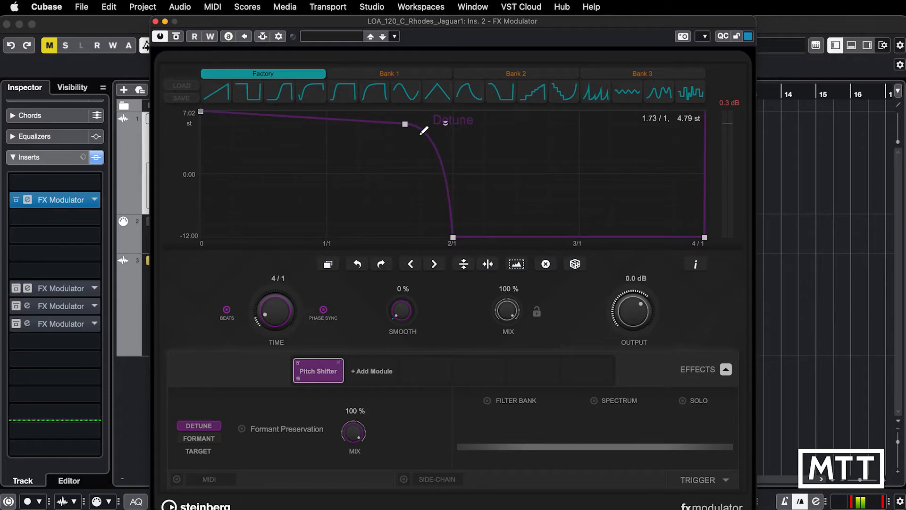
pyautogui.moveTo(454, 238)
pyautogui.mouseDown()
pyautogui.moveTo(461, 201)
pyautogui.moveTo(475, 203)
pyautogui.moveTo(465, 236)
pyautogui.mouseUp()
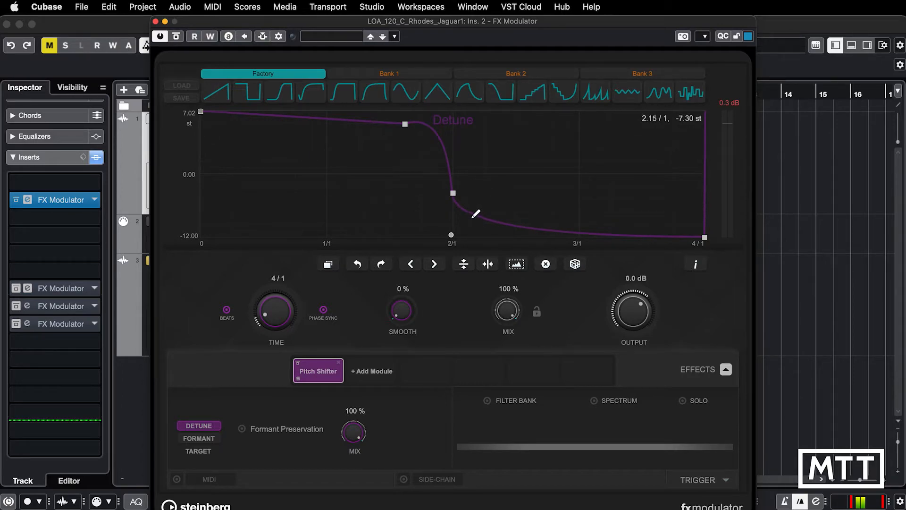
pyautogui.moveTo(464, 212)
pyautogui.mouseDown()
pyautogui.moveTo(449, 224)
pyautogui.moveTo(451, 237)
pyautogui.moveTo(472, 210)
pyautogui.moveTo(501, 203)
pyautogui.moveTo(509, 173)
pyautogui.moveTo(474, 218)
pyautogui.moveTo(439, 220)
pyautogui.moveTo(482, 233)
pyautogui.mouseUp()
pyautogui.click(459, 206)
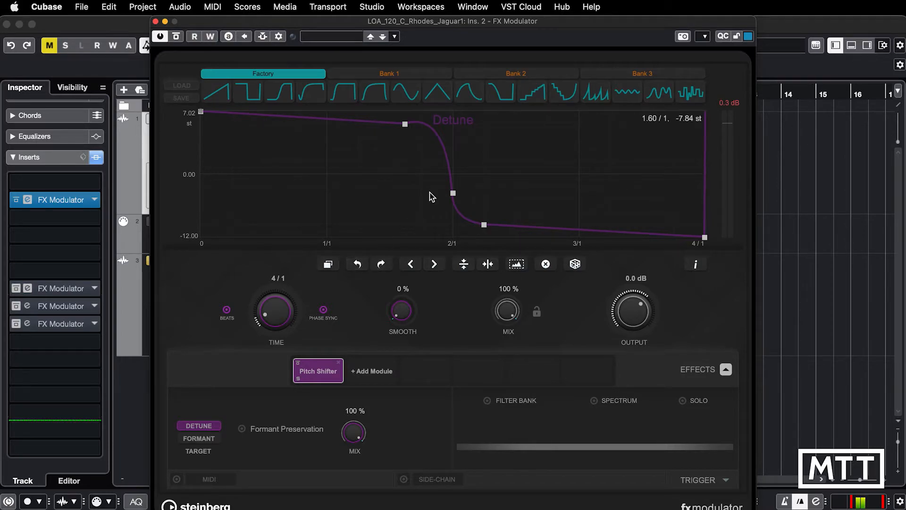
# Step: Undo the curve edits back to before the lower middle node was raised, trying redo along the way
pyautogui.click(361, 264)
pyautogui.click(361, 264)
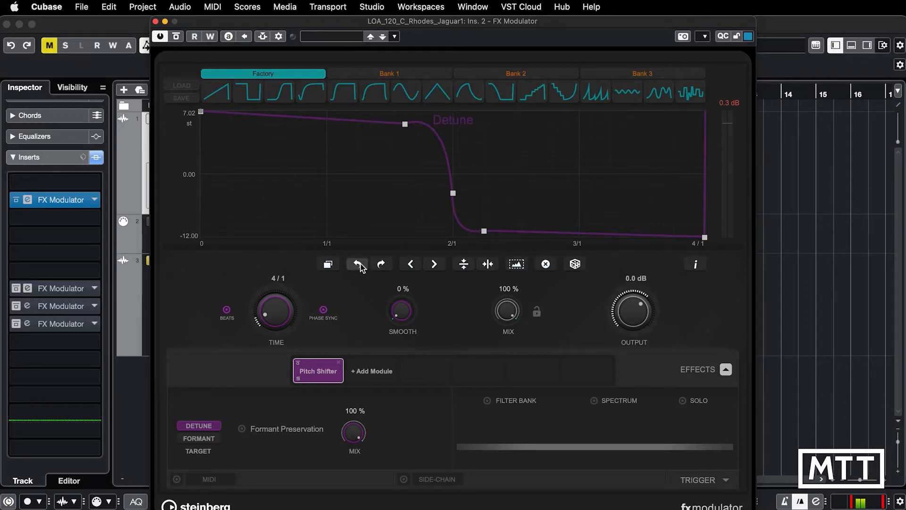
pyautogui.click(361, 264)
pyautogui.click(360, 265)
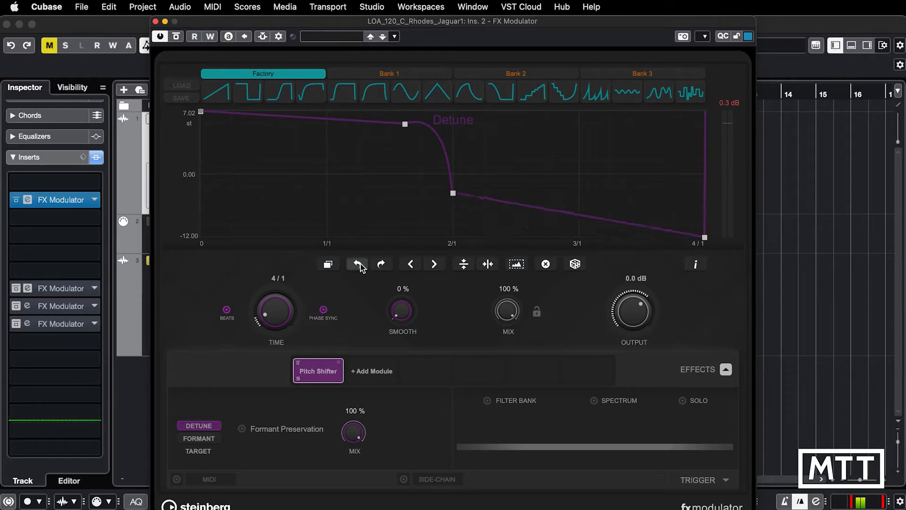
pyautogui.click(361, 264)
pyautogui.click(380, 265)
pyautogui.click(357, 264)
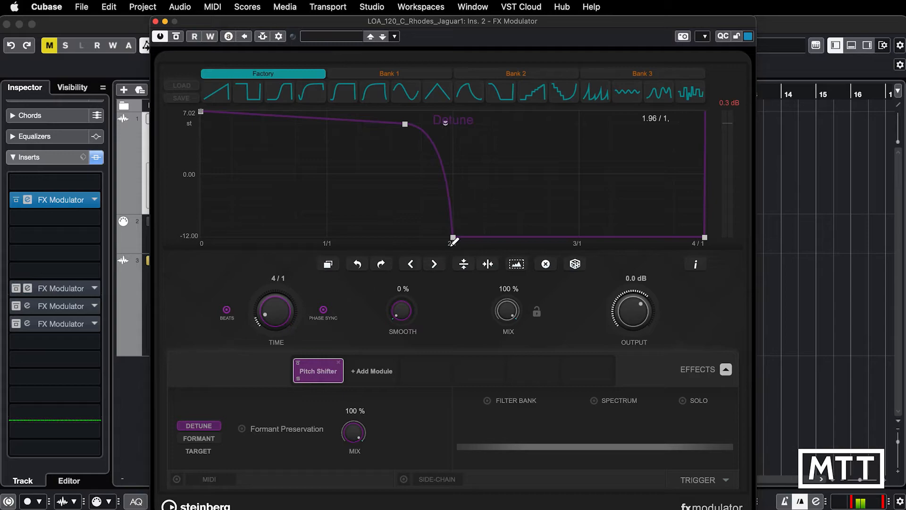
# Step: Shift the Detune curve earlier until its first low node sits at 1/1, and flip the curve vertically
pyautogui.click(411, 264)
pyautogui.click(411, 265)
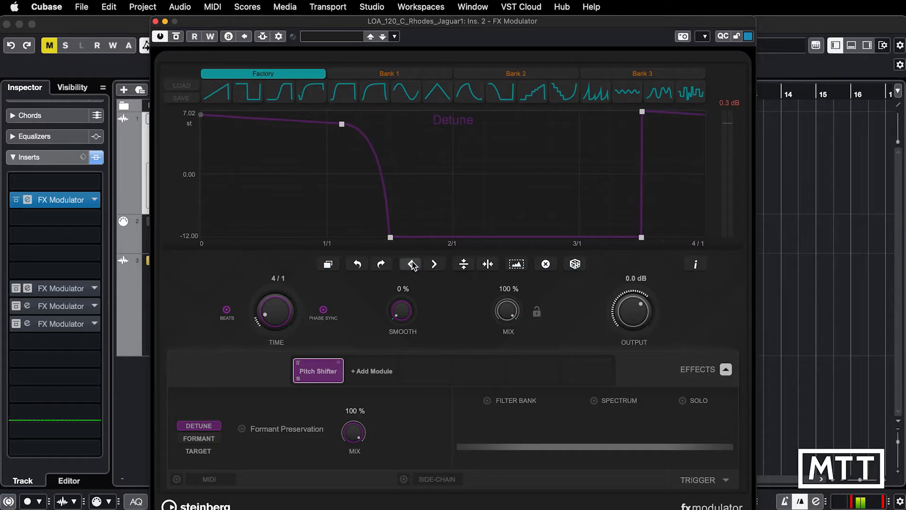
pyautogui.click(412, 265)
pyautogui.click(411, 264)
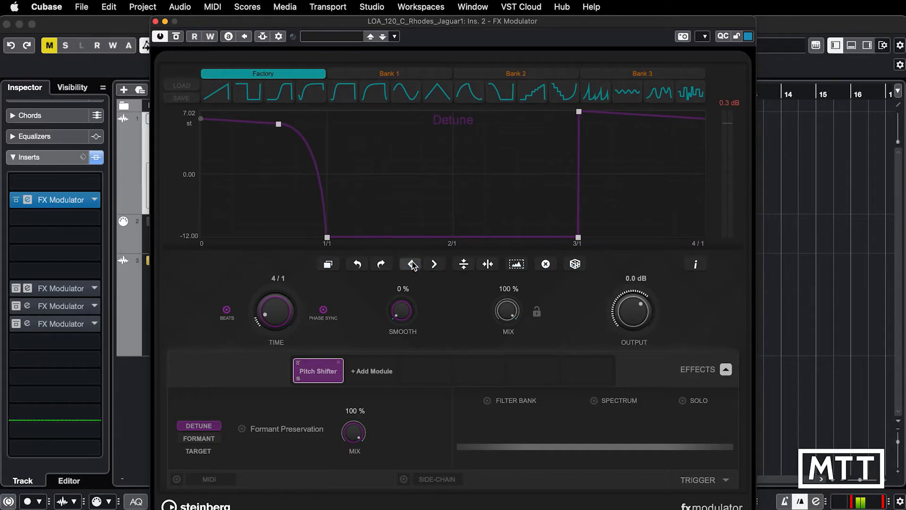
pyautogui.click(411, 265)
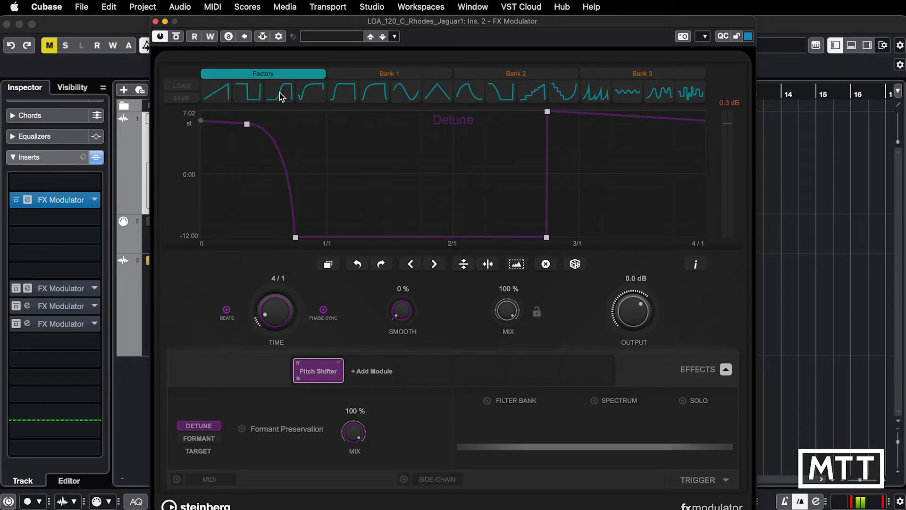
pyautogui.click(437, 266)
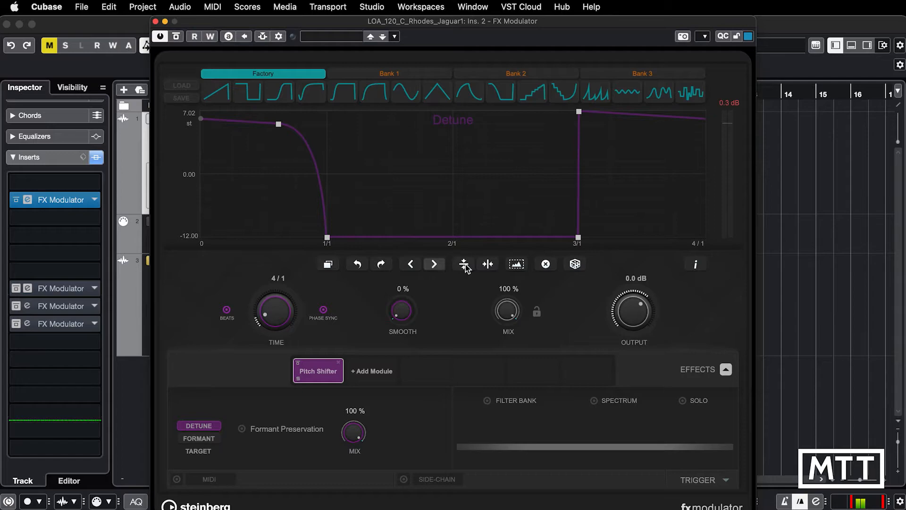
pyautogui.click(464, 265)
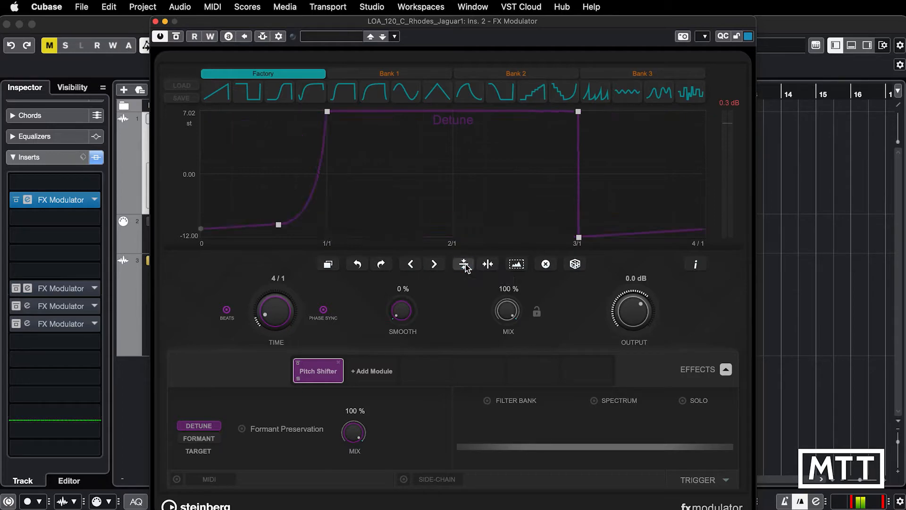
# Step: Flip the Detune curve vertically, flip it horizontally and back, and select all of its nodes
pyautogui.click(464, 265)
pyautogui.click(488, 264)
pyautogui.click(488, 265)
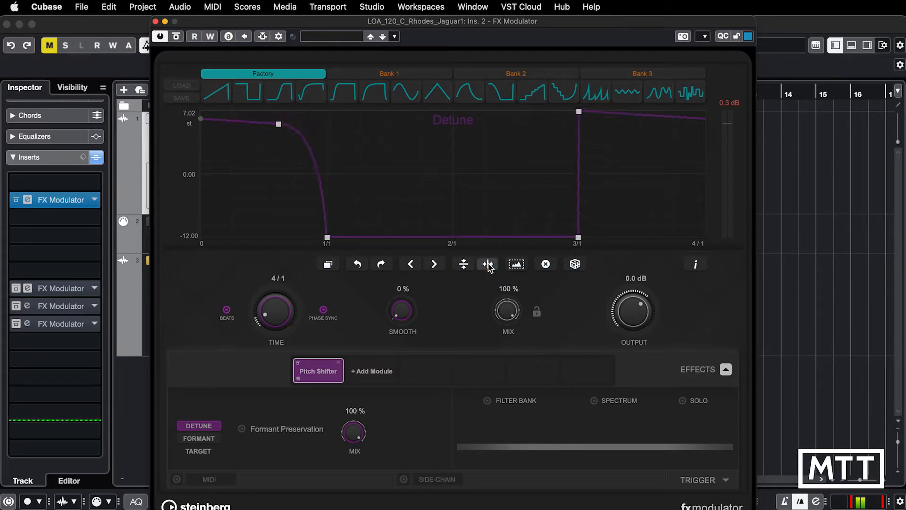
pyautogui.click(517, 264)
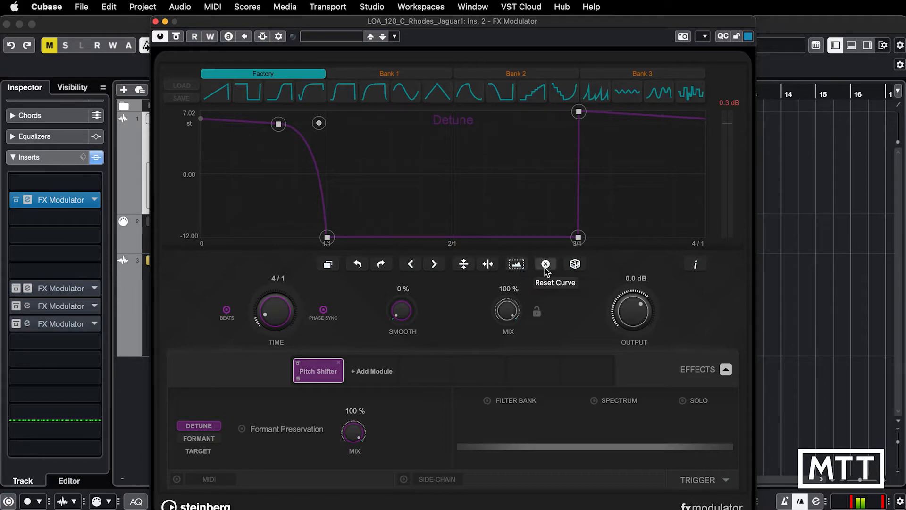
# Step: Replace the Detune curve with a randomly generated one, randomizing it three times
pyautogui.click(576, 264)
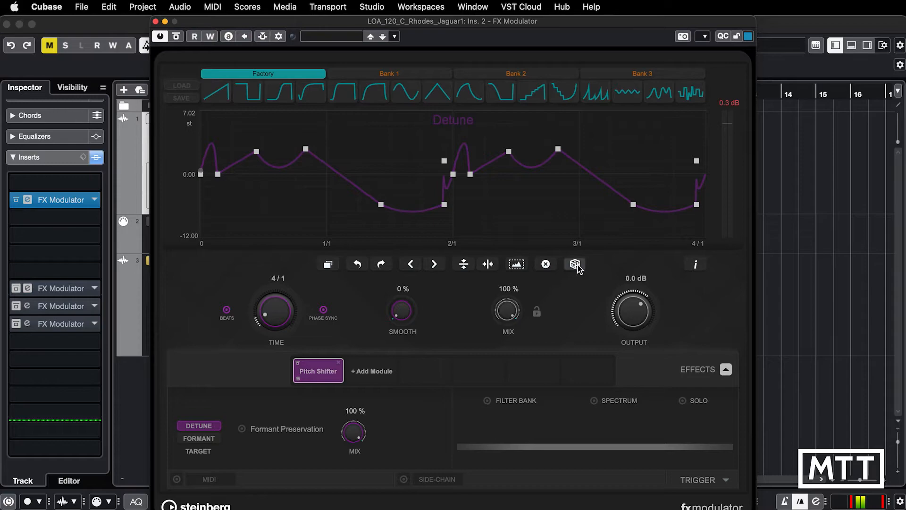
pyautogui.click(577, 264)
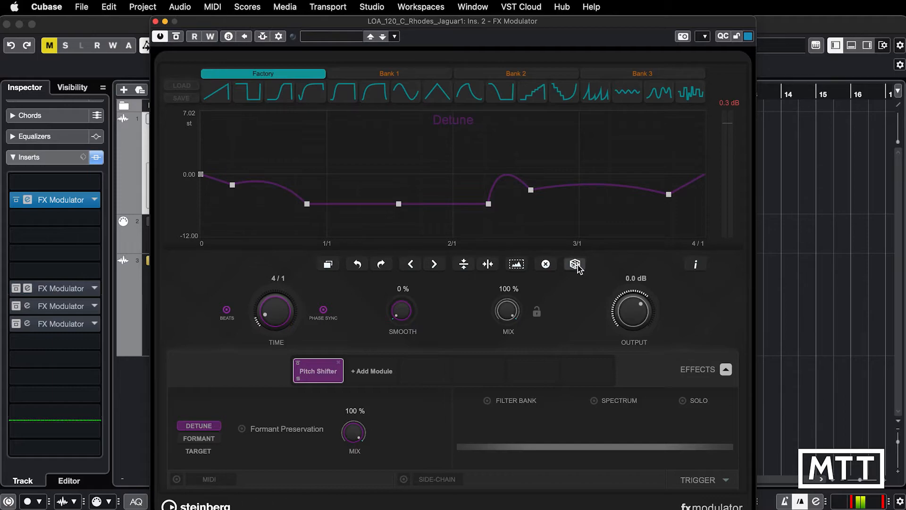
pyautogui.click(576, 264)
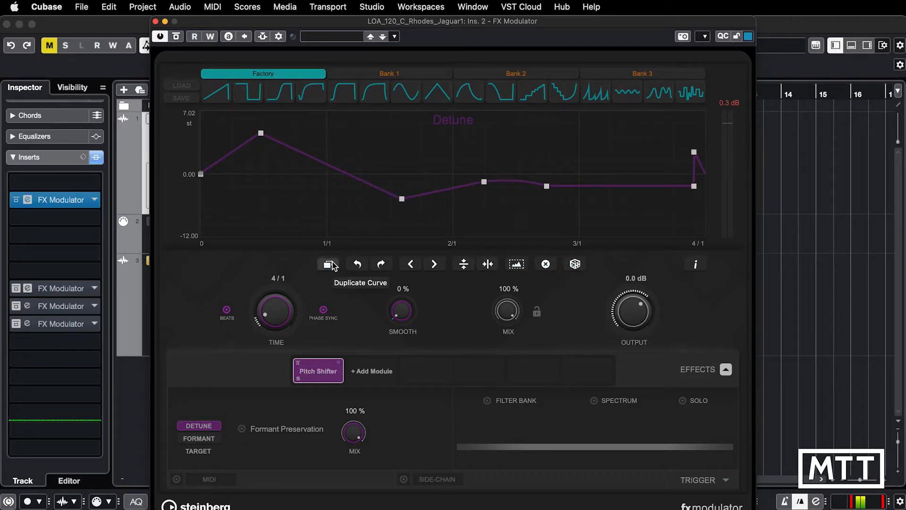
# Step: Duplicate the Detune curve three times so its shape repeats eight times within the 4/1 modulation time
pyautogui.click(328, 265)
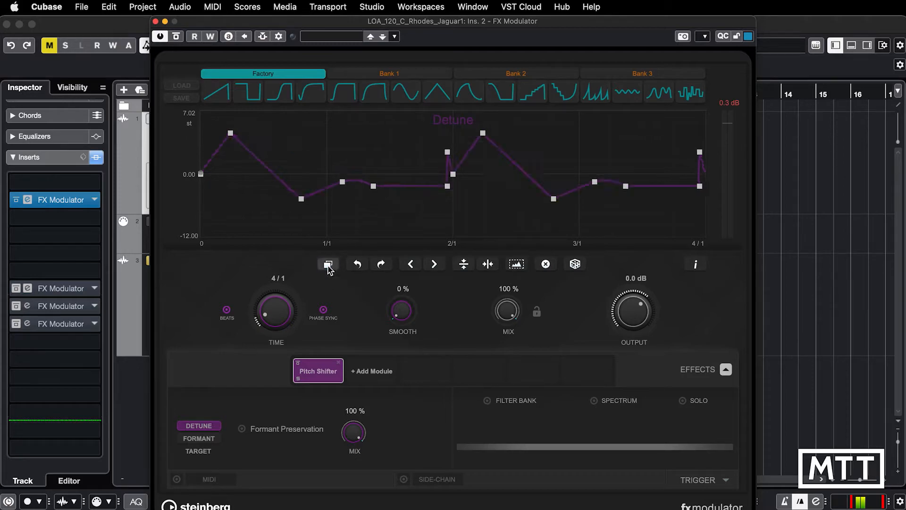
pyautogui.click(328, 265)
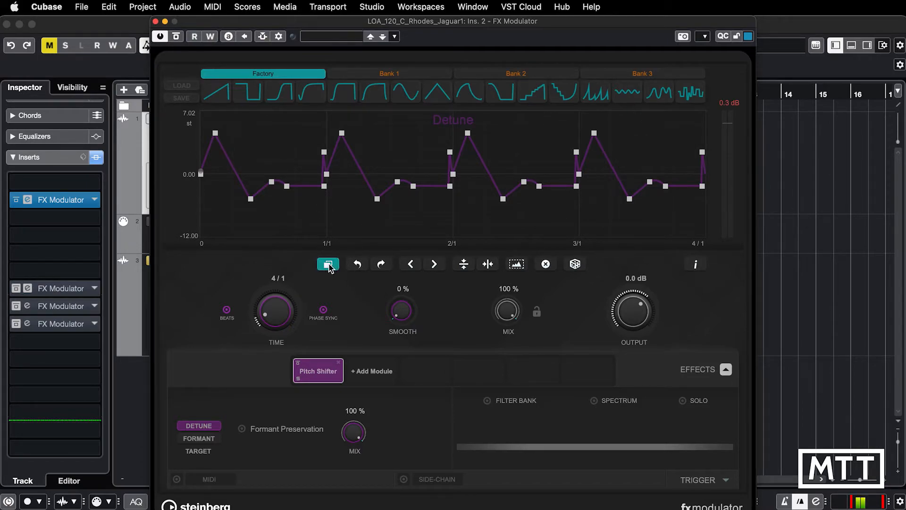
pyautogui.click(328, 266)
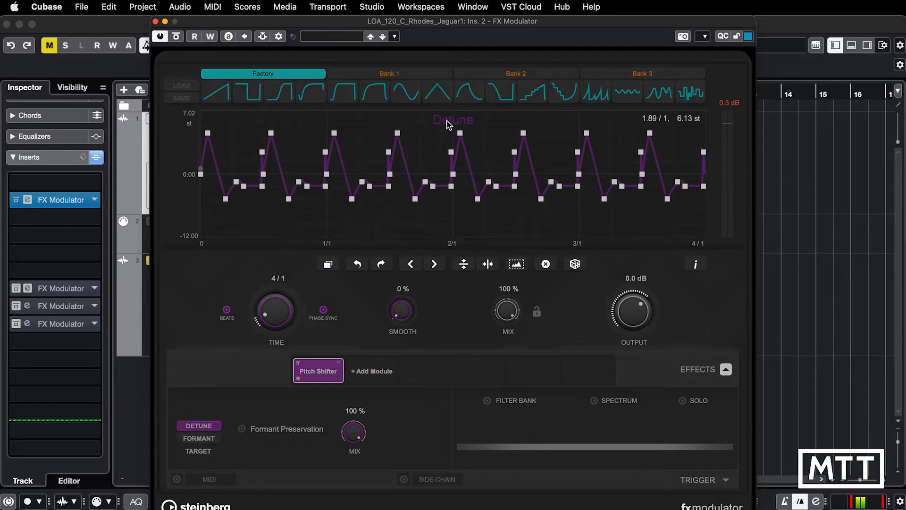
# Step: Compare the Pitch Shifter's Formant and Detune modulation curves by switching between them, ending on Detune
pyautogui.click(205, 439)
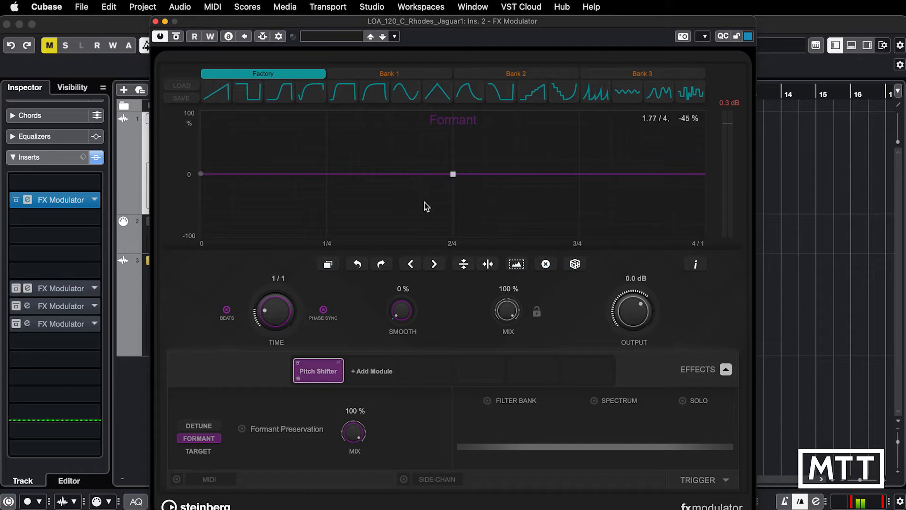
pyautogui.click(194, 427)
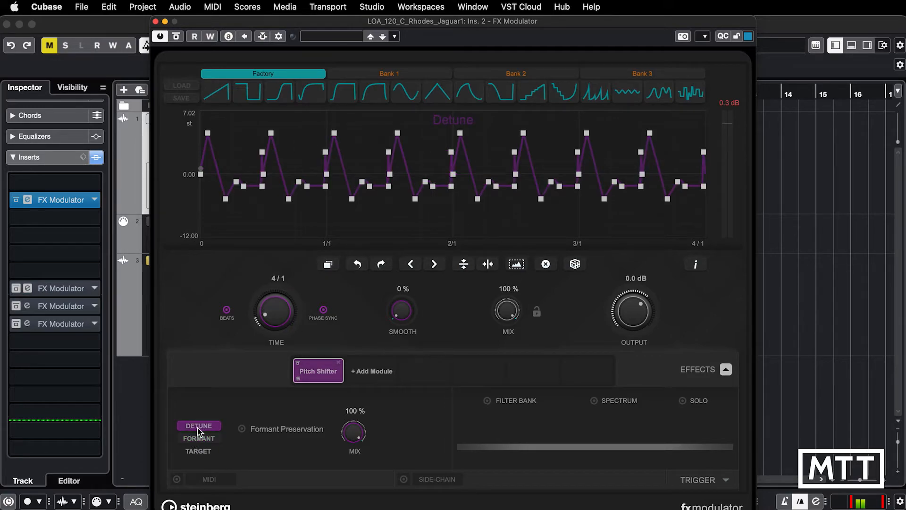
pyautogui.click(198, 438)
pyautogui.click(200, 424)
pyautogui.click(200, 438)
pyautogui.click(202, 424)
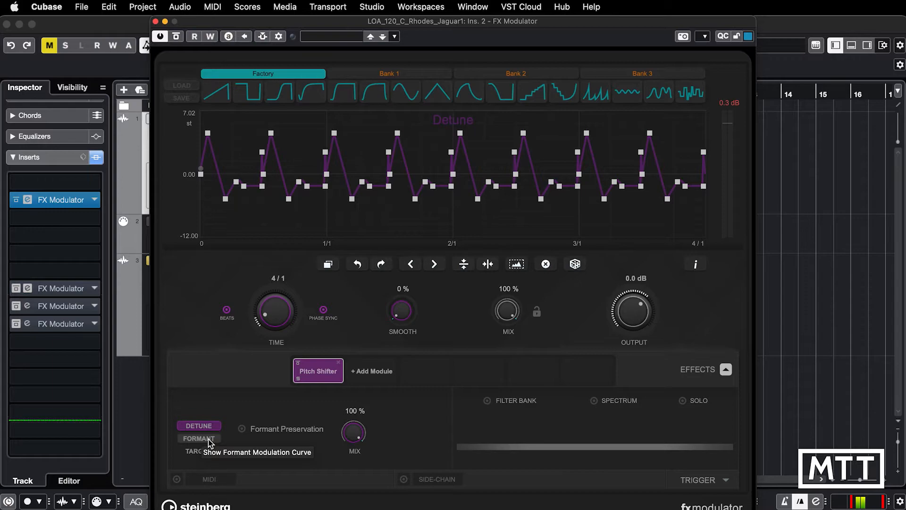
pyautogui.click(200, 438)
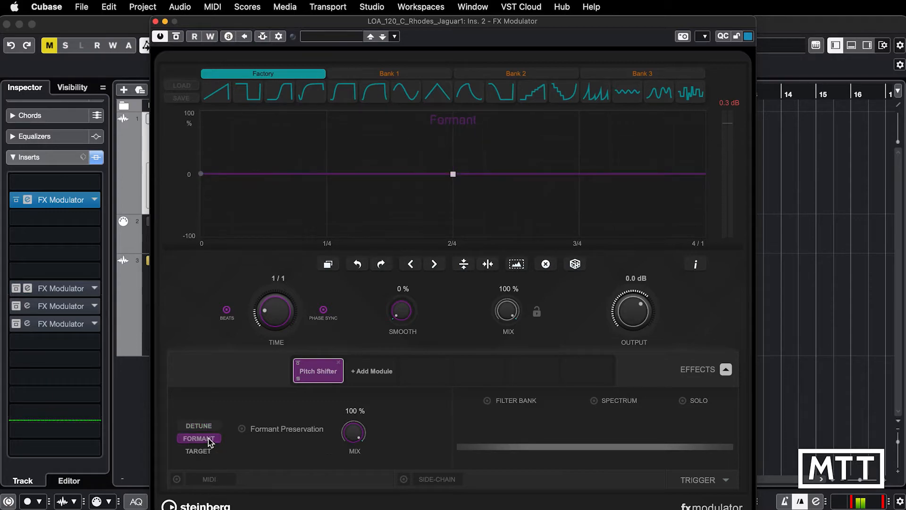
pyautogui.click(200, 426)
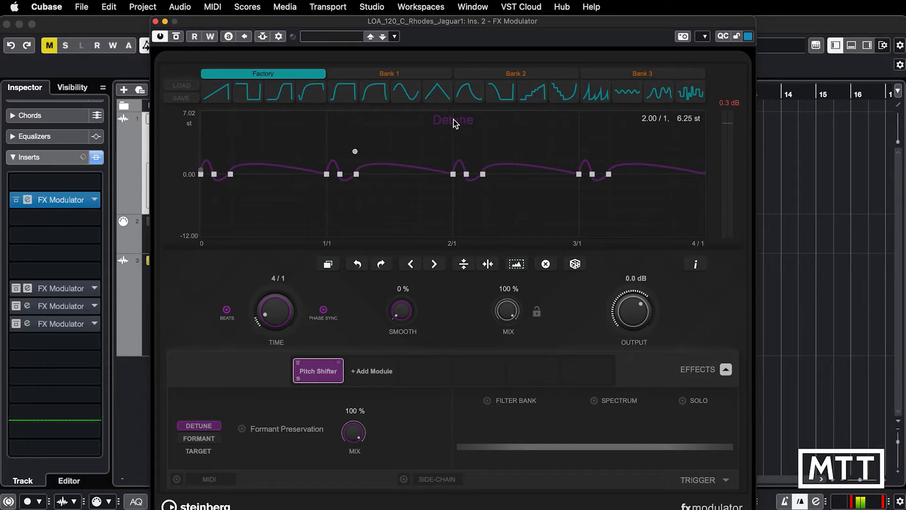
# Step: Select the Detune curve's nodes between 2/1 and 4/1 and flip them both horizontally and vertically
pyautogui.moveTo(453, 119); pyautogui.dragTo(713, 239)
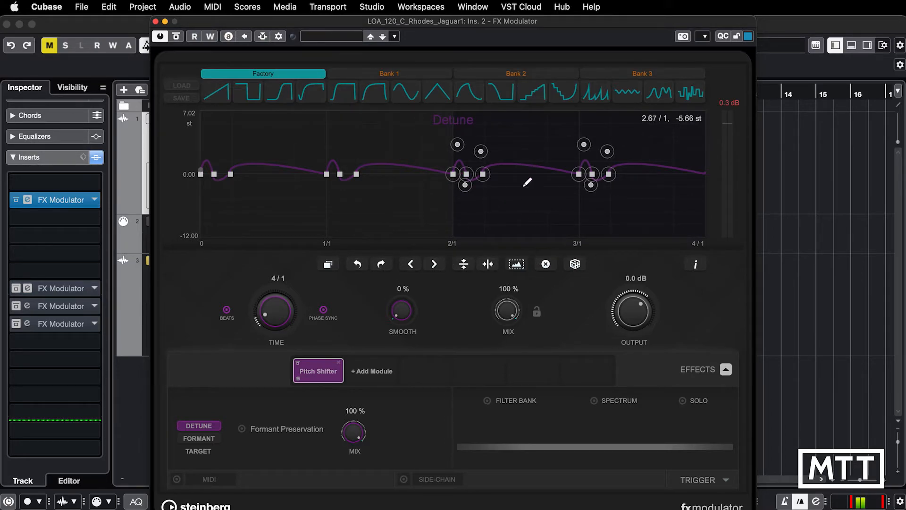
pyautogui.click(465, 265)
pyautogui.click(467, 266)
pyautogui.click(488, 266)
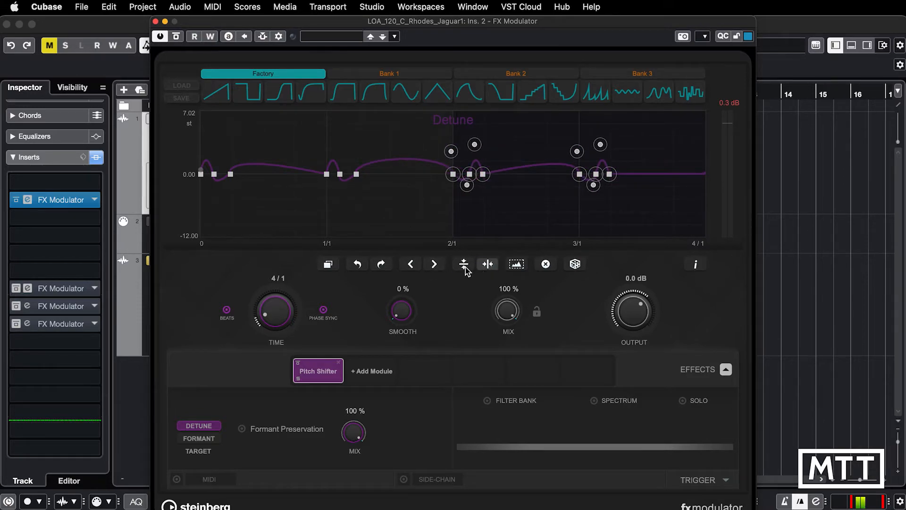
pyautogui.click(465, 266)
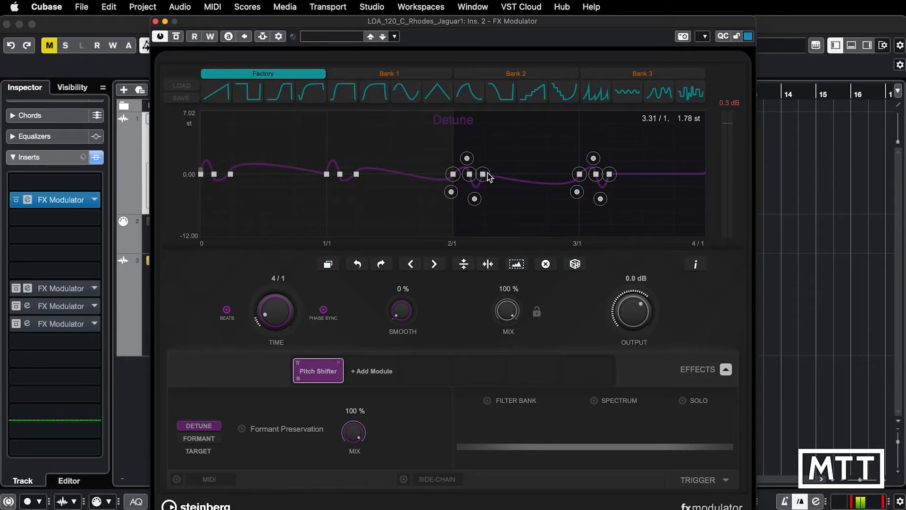
# Step: Try shifting the curve earlier and later, move the selected nodes from 2/1 onward slightly later, and deselect them
pyautogui.click(417, 266)
pyautogui.click(434, 265)
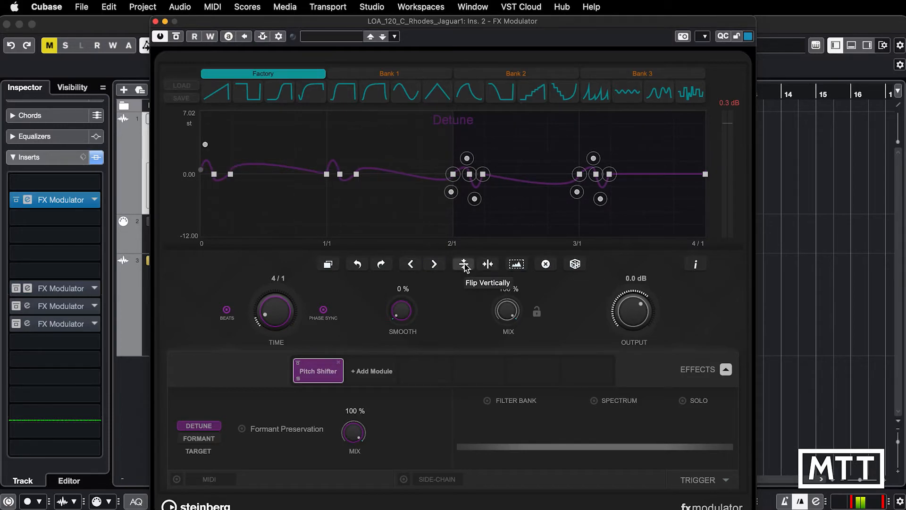
pyautogui.moveTo(476, 199); pyautogui.dragTo(493, 179)
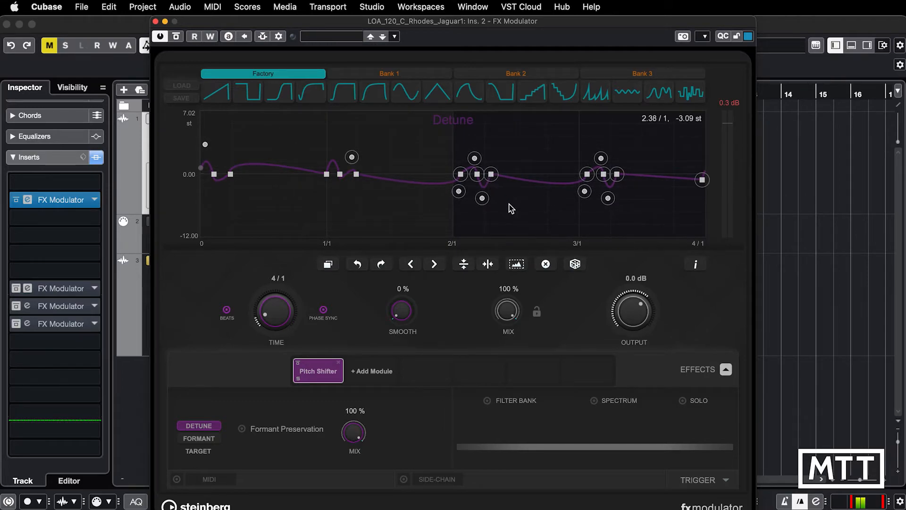
pyautogui.click(507, 206)
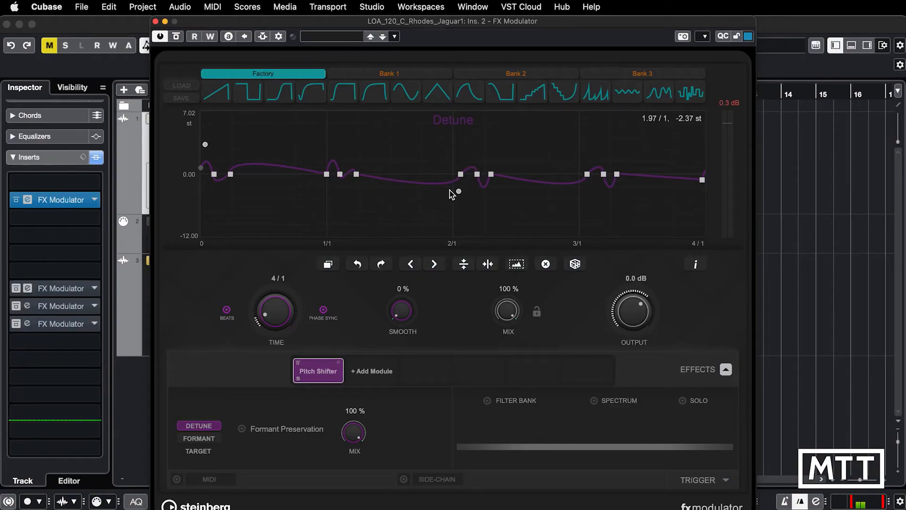
pyautogui.rightClick(476, 143)
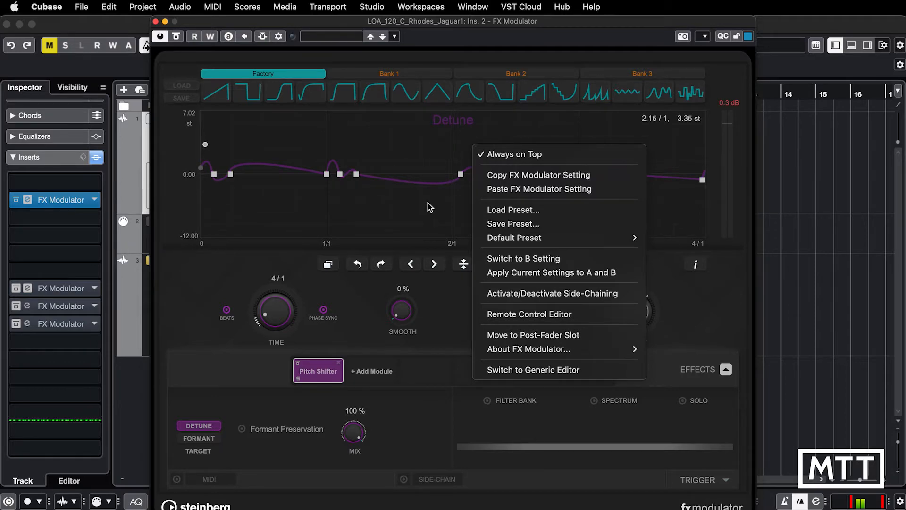
pyautogui.click(460, 191)
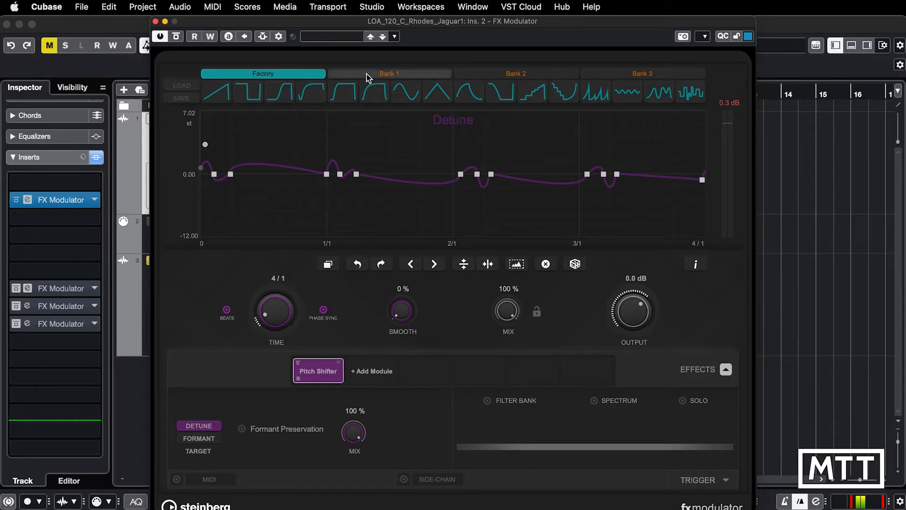
# Step: Look through the curve banks and store the current Detune curve in the first empty slot of Bank 1
pyautogui.click(367, 74)
pyautogui.click(505, 74)
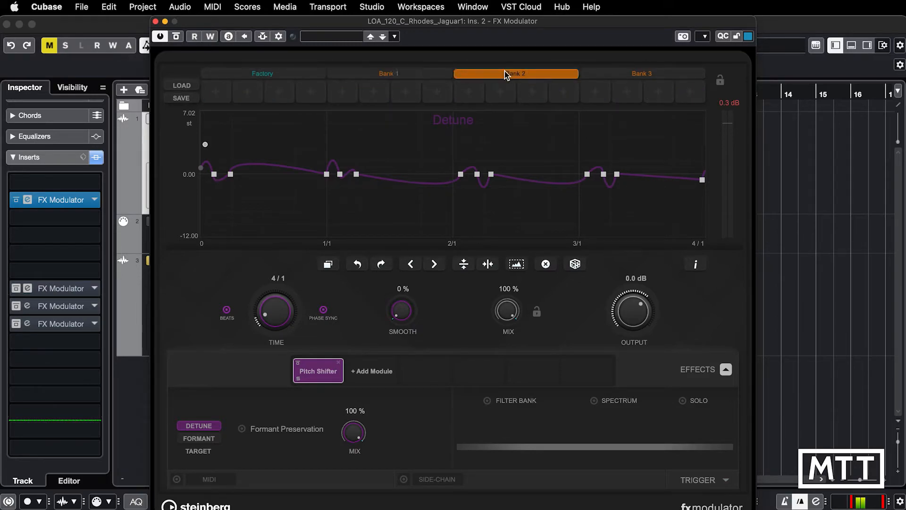
pyautogui.click(303, 73)
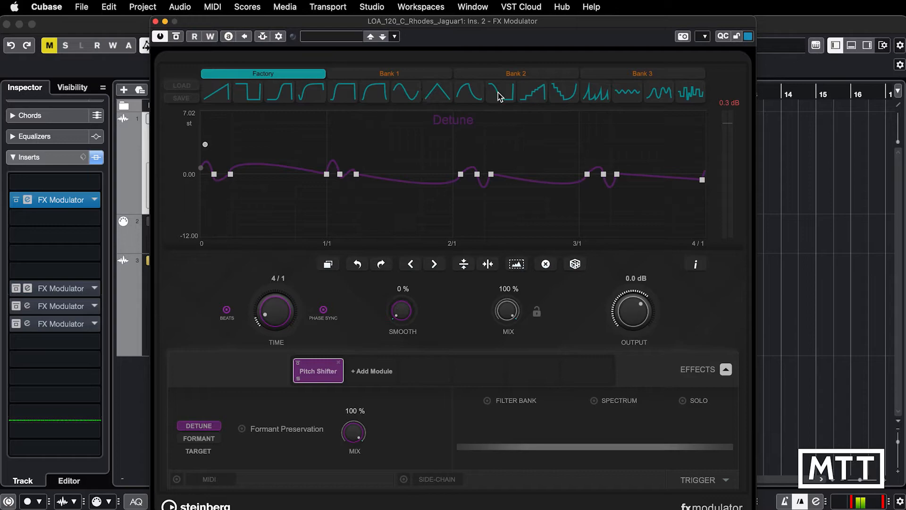
pyautogui.click(394, 74)
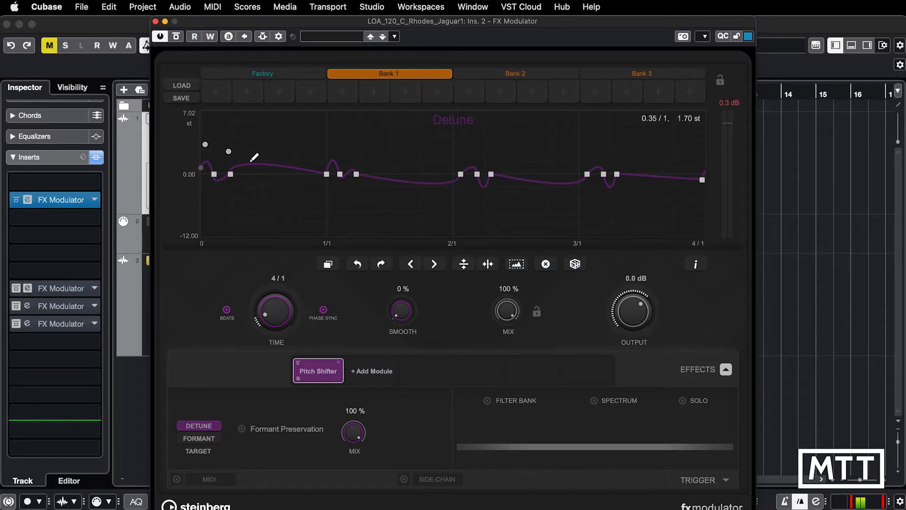
pyautogui.click(218, 97)
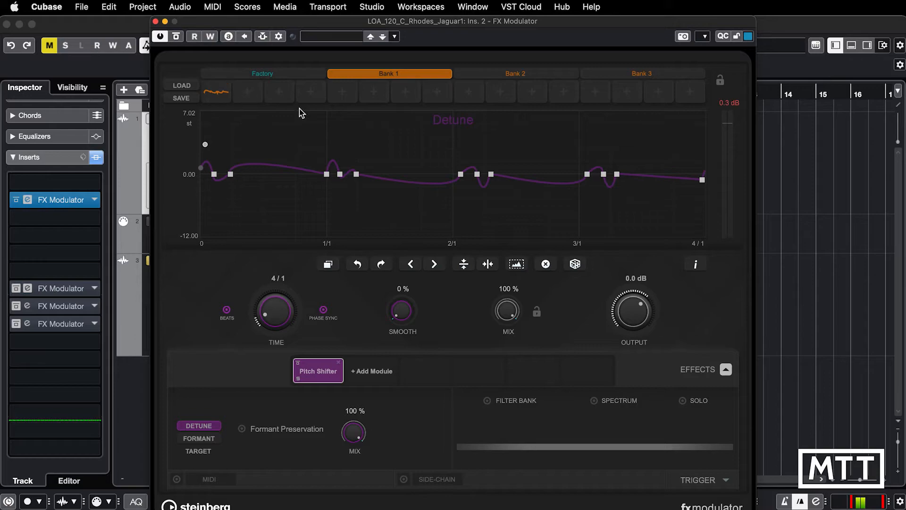
# Step: Load the curve banks LFO - EVOLVING, LFO - PUMP and LFO - WAVEFORMS into Bank 1 in turn, keeping LFO - WAVEFORMS
pyautogui.click(183, 86)
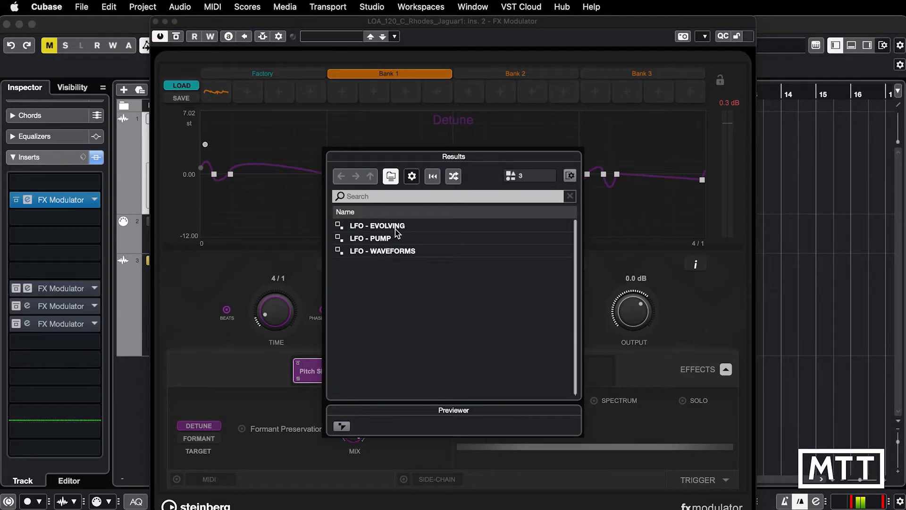
pyautogui.click(388, 228)
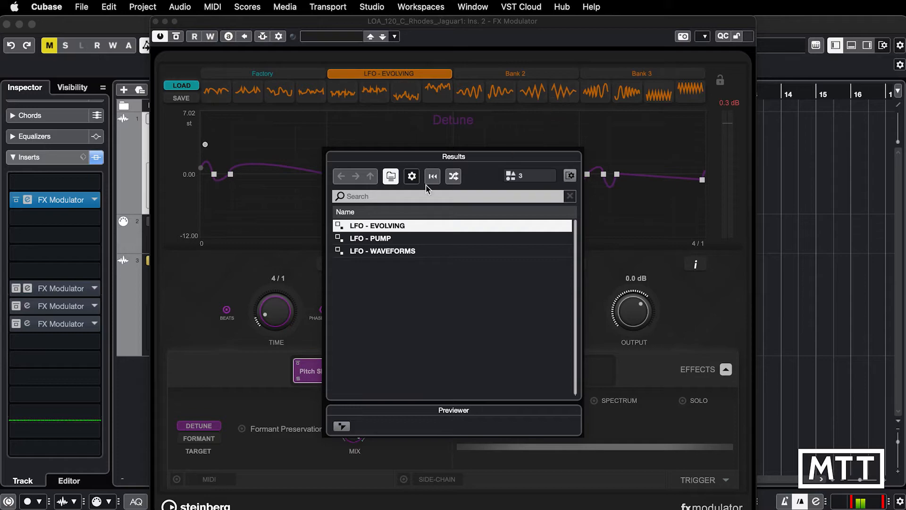
pyautogui.click(378, 239)
pyautogui.doubleClick(378, 239)
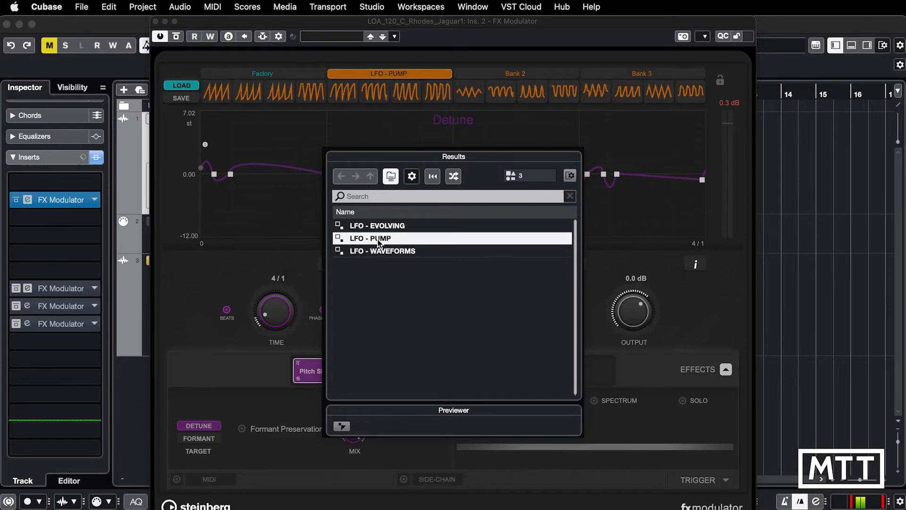
pyautogui.click(381, 253)
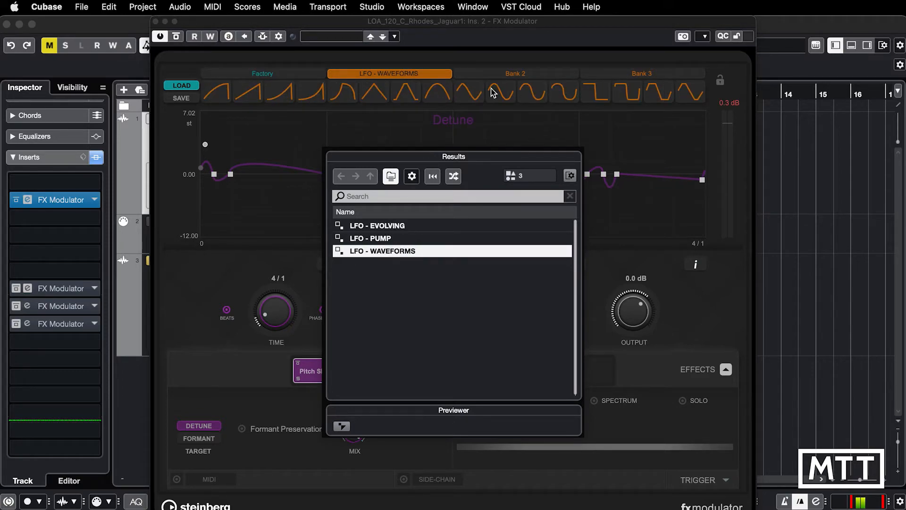
pyautogui.click(505, 80)
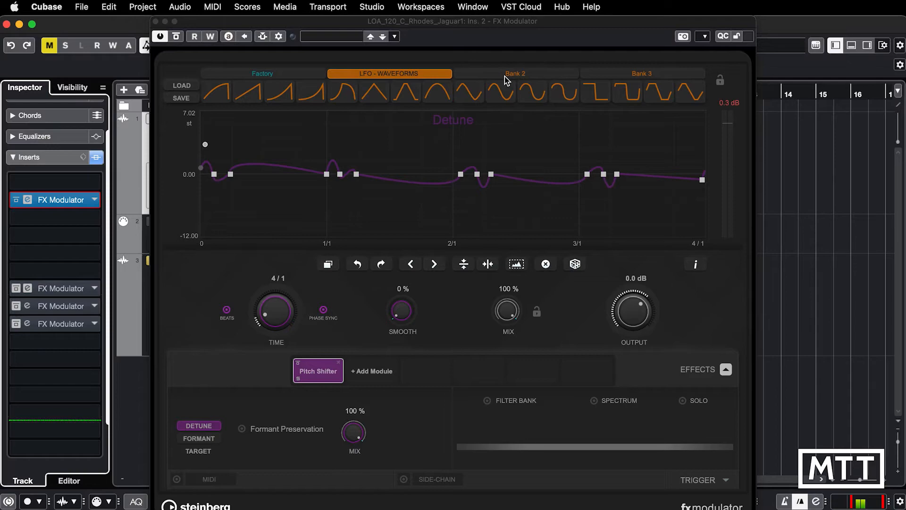
# Step: Load the LFO - PUMP curve bank into Bank 2
pyautogui.click(505, 76)
pyautogui.click(182, 86)
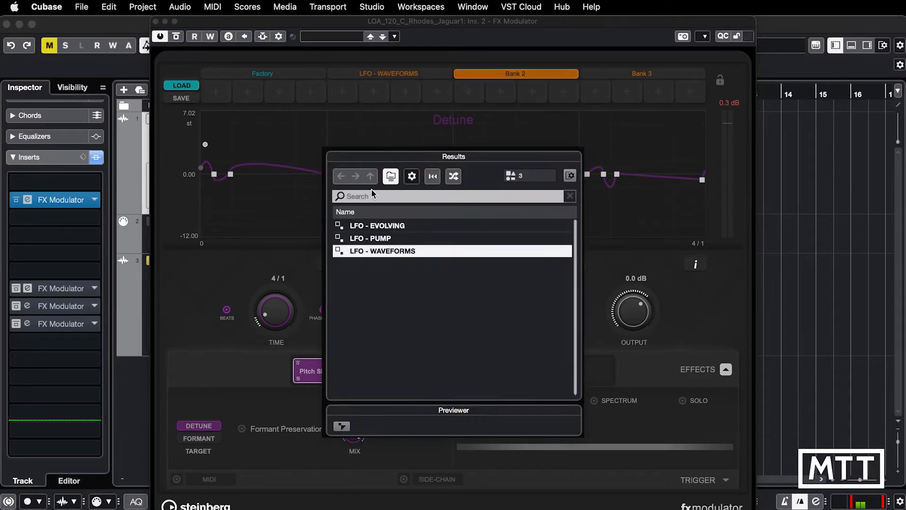
pyautogui.click(379, 240)
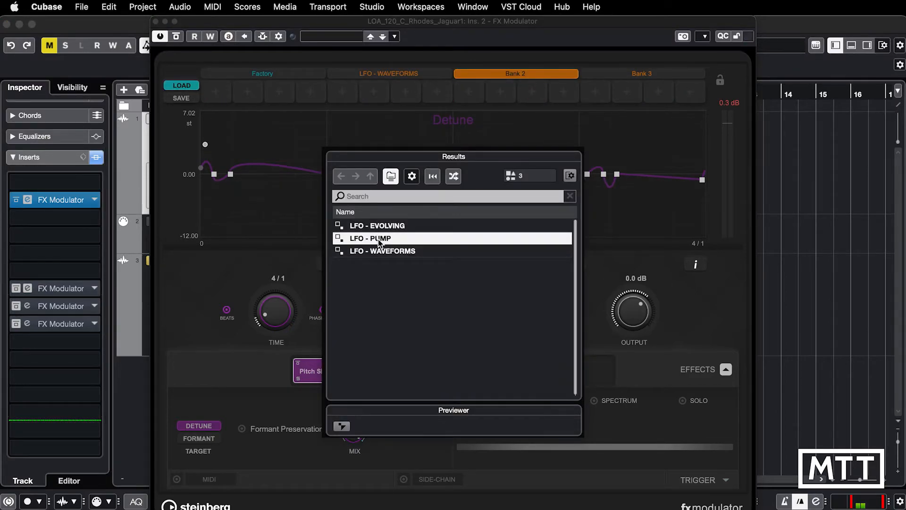
pyautogui.doubleClick(379, 238)
# Step: Load the LFO - EVOLVING curve bank into Bank 3, and return to the LFO - PUMP bank
pyautogui.click(615, 78)
pyautogui.click(183, 87)
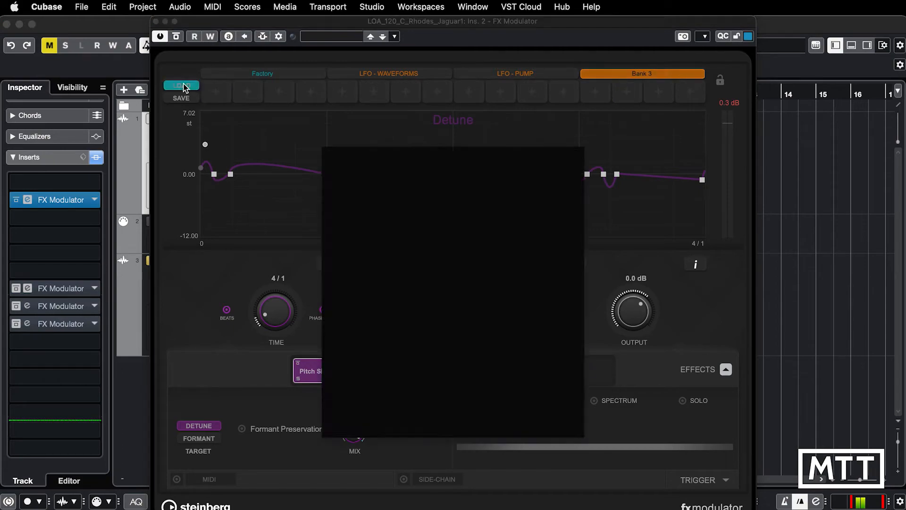
pyautogui.doubleClick(373, 225)
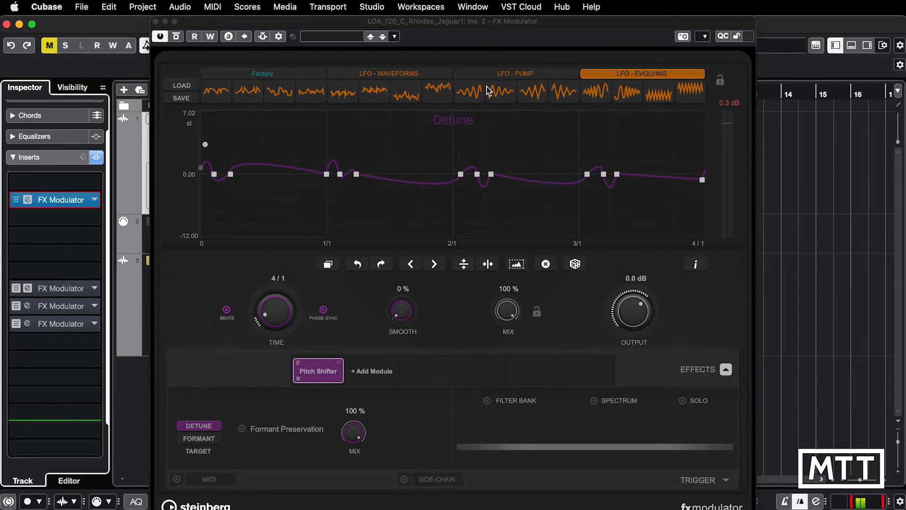
pyautogui.click(465, 77)
pyautogui.click(465, 77)
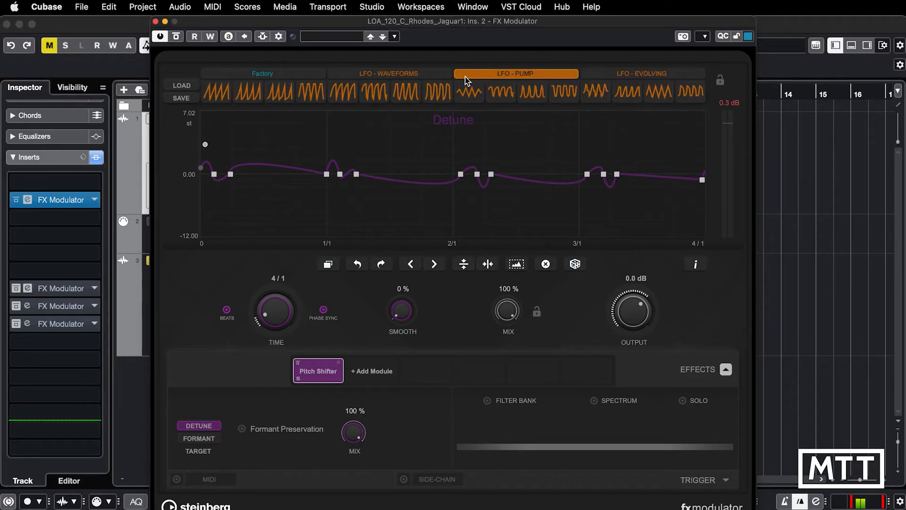
# Step: Show the LFO - WAVEFORMS curve bank and add the Width and Bit Crusher modules after the Pitch Shifter
pyautogui.click(384, 76)
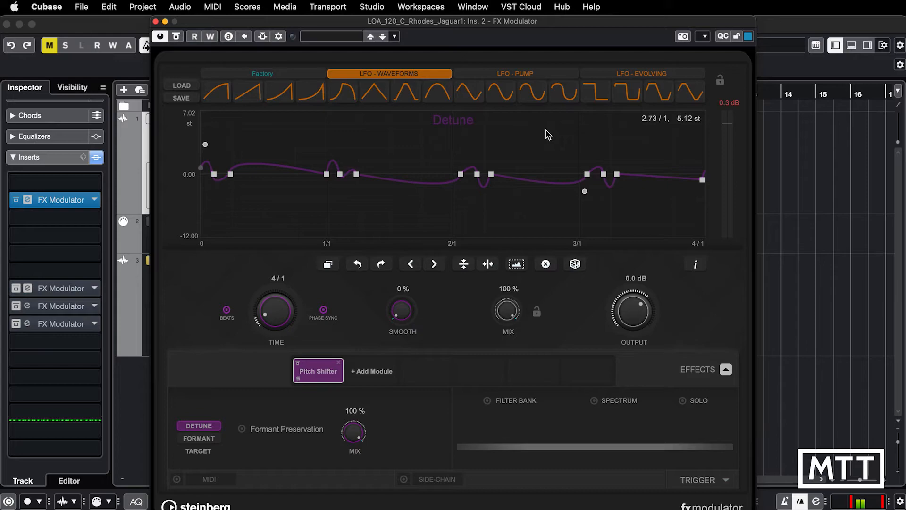
pyautogui.click(364, 372)
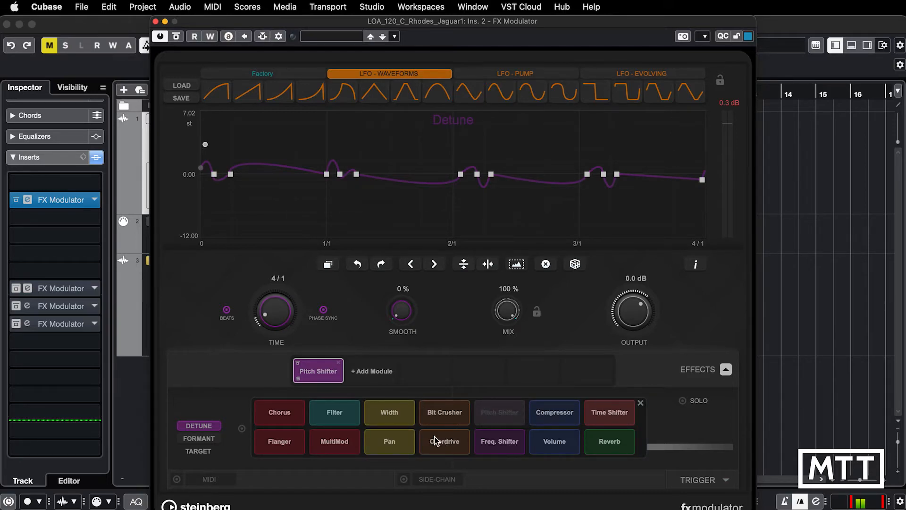
pyautogui.click(398, 414)
pyautogui.click(422, 372)
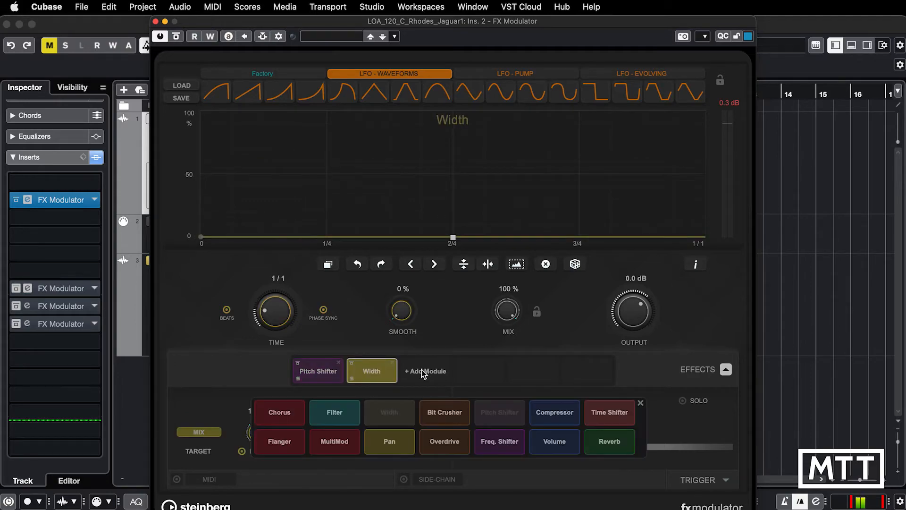
pyautogui.click(444, 412)
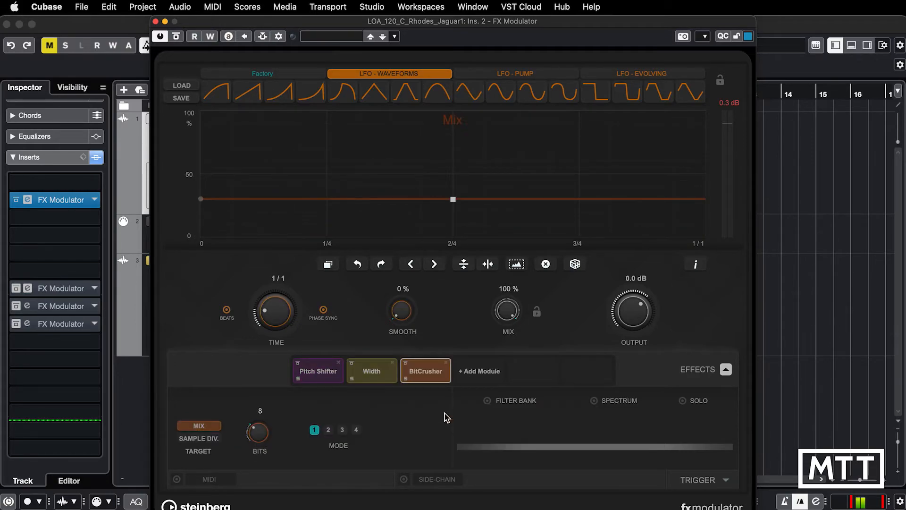
# Step: Compare the Width and BitCrusher modules, and switch the BitCrusher's curve target between Mix and Sample Div., ending on Sample Div
pyautogui.click(375, 376)
pyautogui.click(413, 378)
pyautogui.click(200, 439)
pyautogui.click(201, 439)
pyautogui.click(204, 440)
pyautogui.click(206, 439)
pyautogui.click(207, 439)
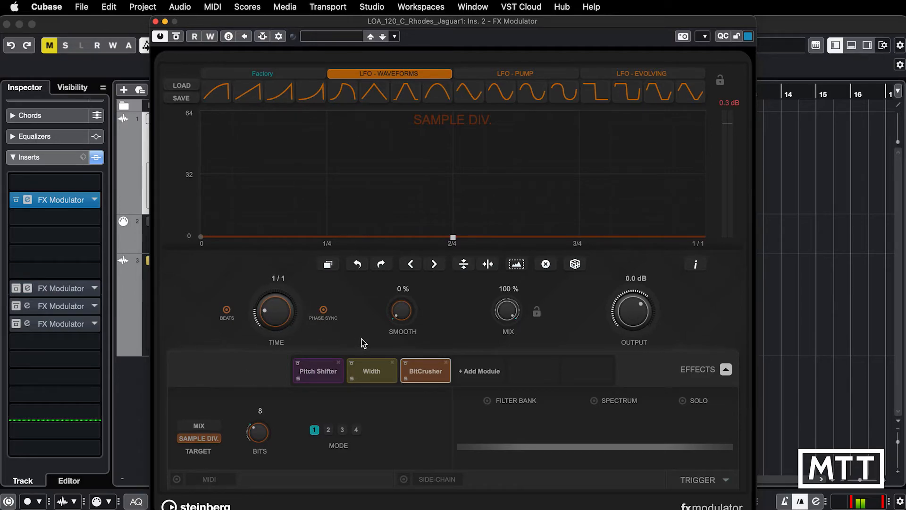
pyautogui.click(208, 426)
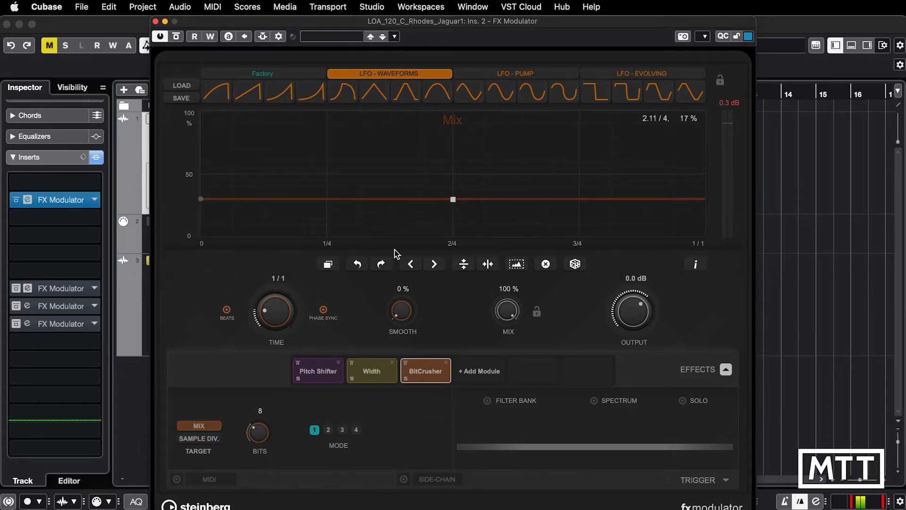
pyautogui.click(199, 438)
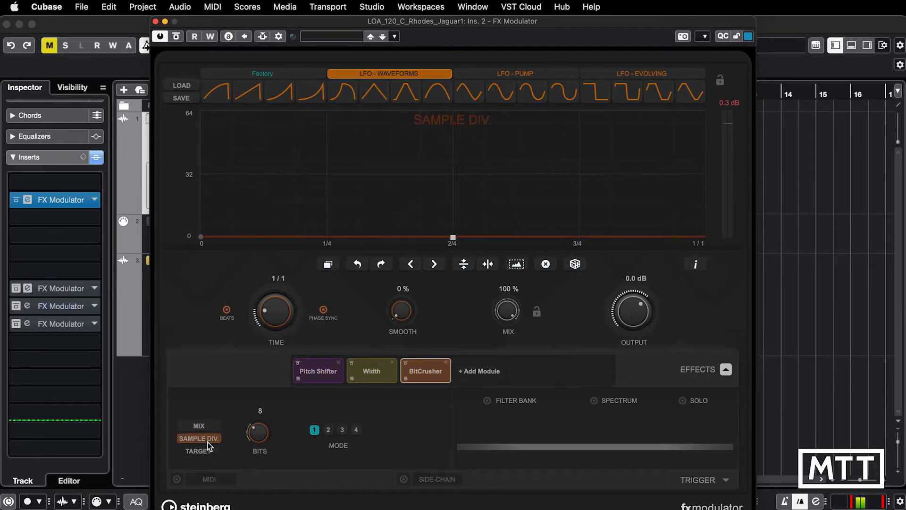
# Step: Set the BitCrusher's Sample Div. curve time to 16/1 and open the list of addable modules
pyautogui.moveTo(269, 321); pyautogui.dragTo(267, 338)
pyautogui.click(204, 425)
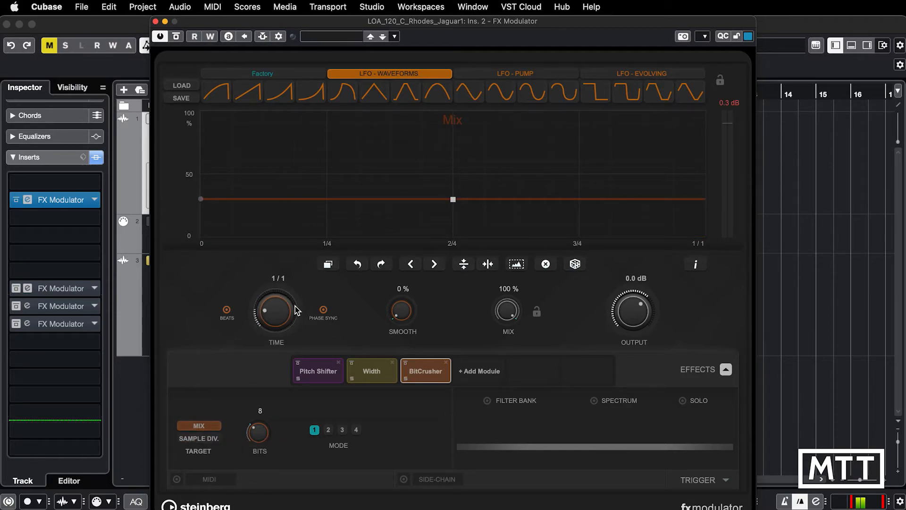
pyautogui.click(207, 439)
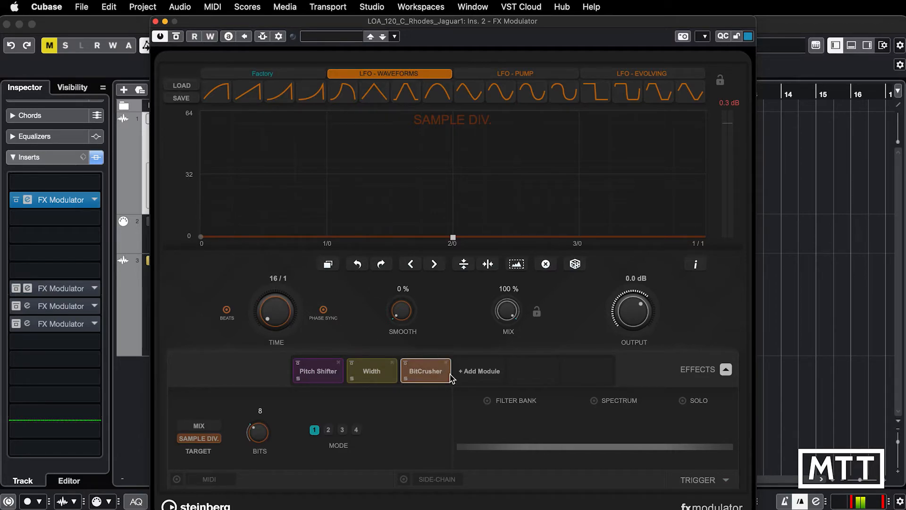
pyautogui.click(479, 371)
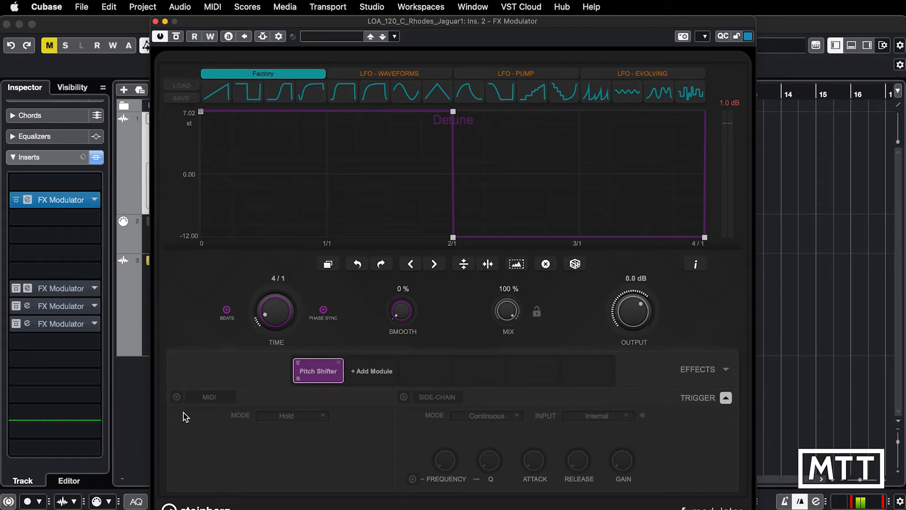
# Step: Enable the Pitch Shifter's MIDI trigger in Hold mode and move the plug-in window aside to uncover the track list
pyautogui.click(177, 397)
pyautogui.click(299, 417)
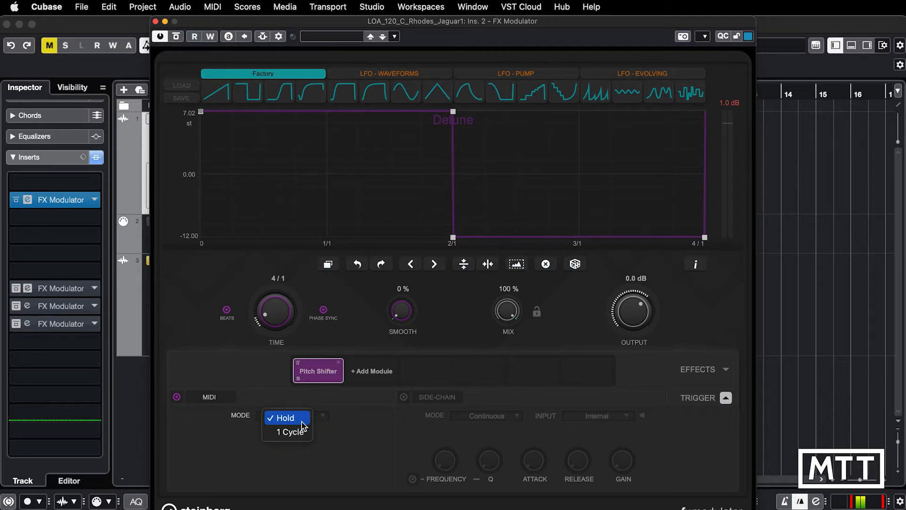
pyautogui.click(350, 429)
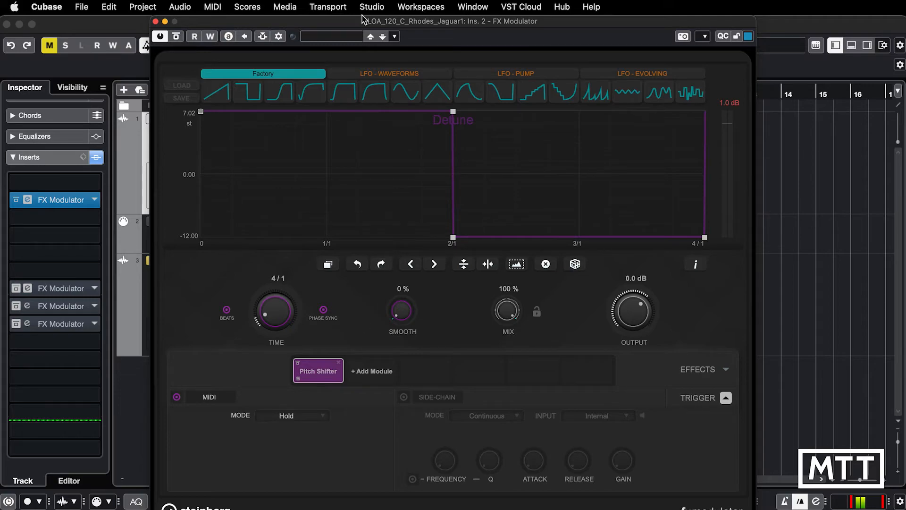
pyautogui.moveTo(380, 19); pyautogui.dragTo(516, 5)
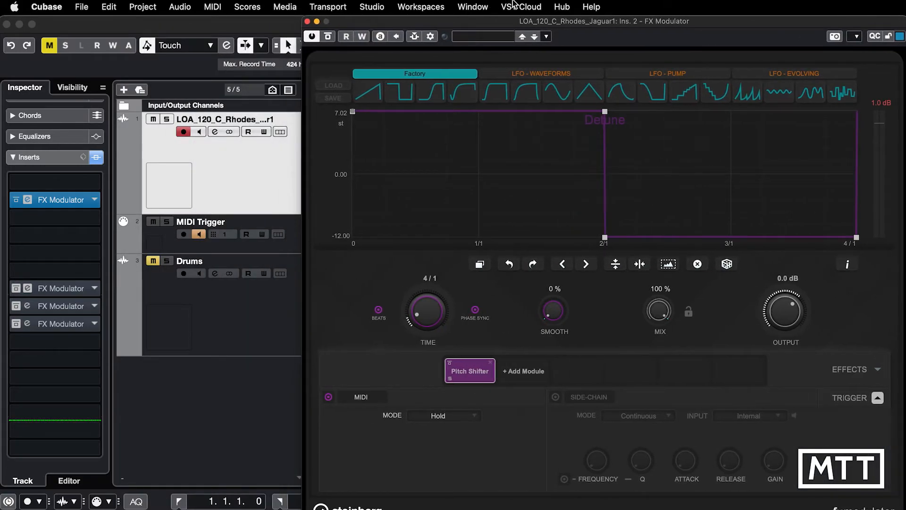
# Step: Examine the output destinations available for the MIDI Trigger track, leaving the routing as it is
pyautogui.click(291, 243)
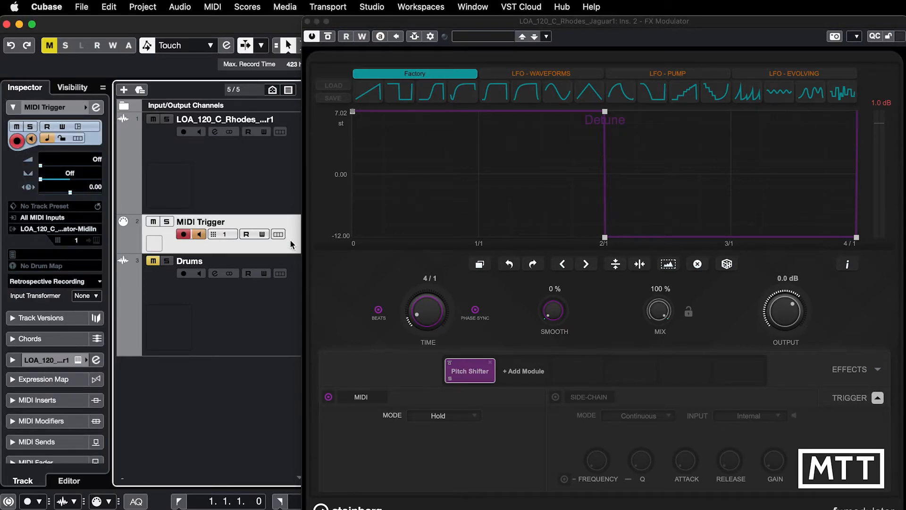
pyautogui.click(80, 230)
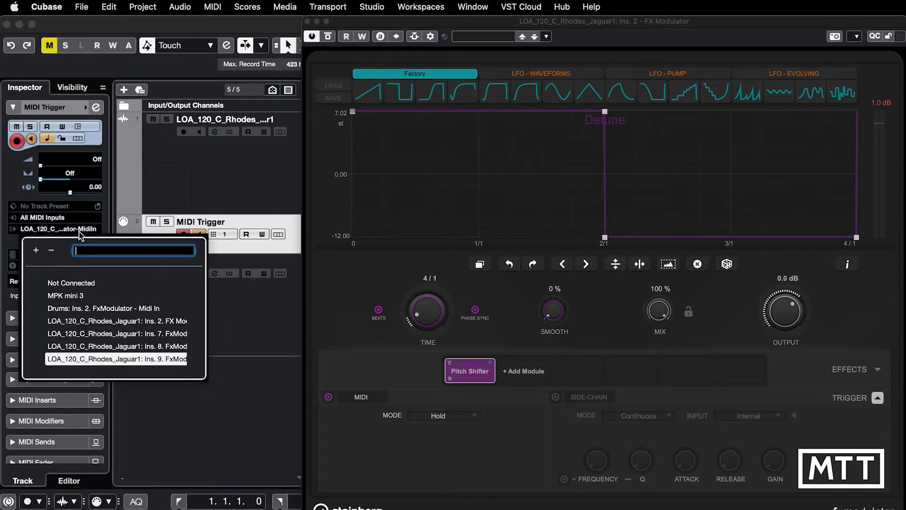
pyautogui.click(223, 174)
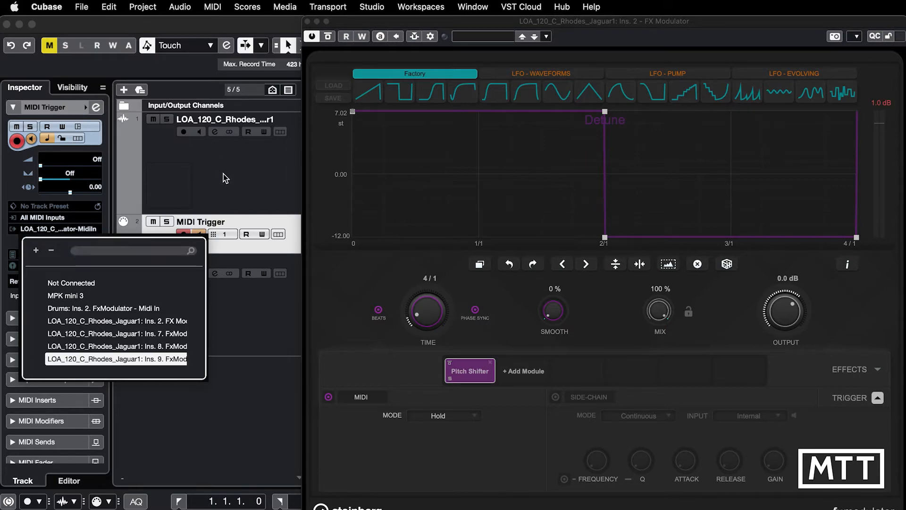
# Step: Rename the first audio track as Rhodes
pyautogui.doubleClick(216, 119)
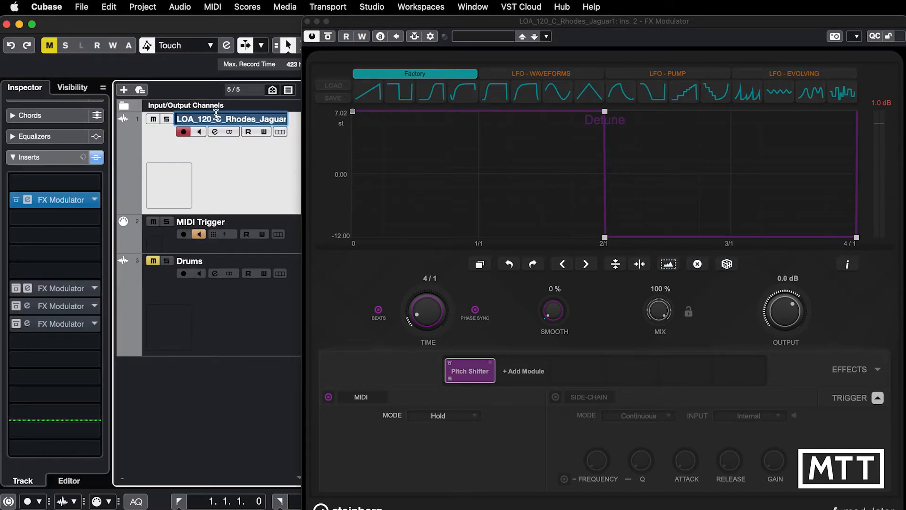
pyautogui.write('Rhodes')
pyautogui.press('Return')
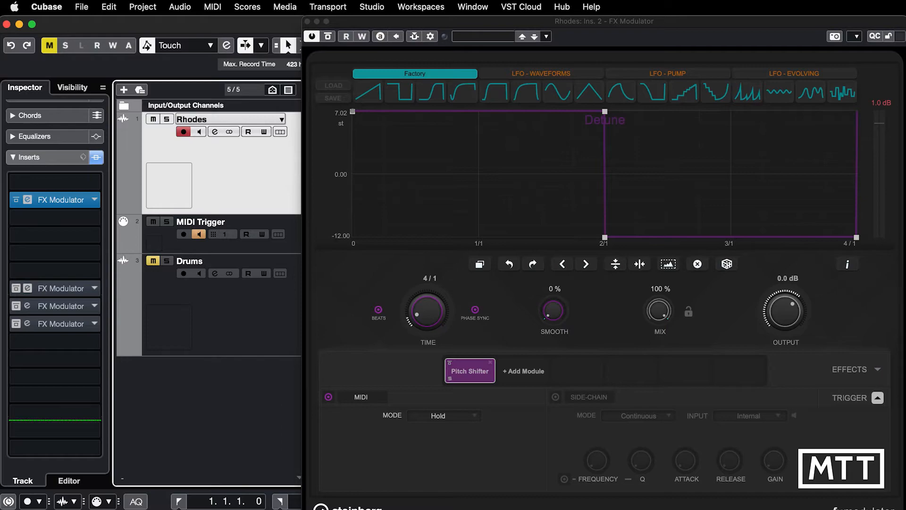
# Step: Check which Rhodes insert holds the FX Modulator, and route the MIDI Trigger track's output to Rhodes: Ins. 2. FX Modulator - Midi In
pyautogui.click(254, 250)
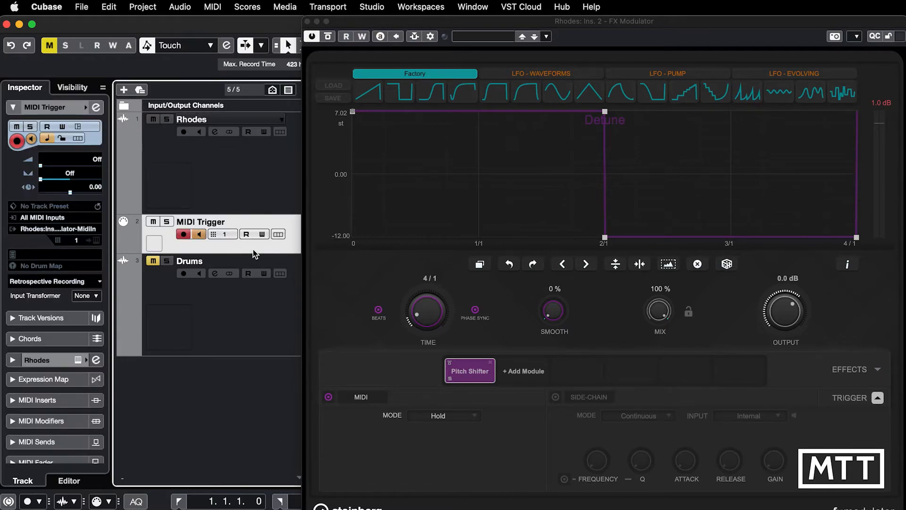
pyautogui.click(60, 229)
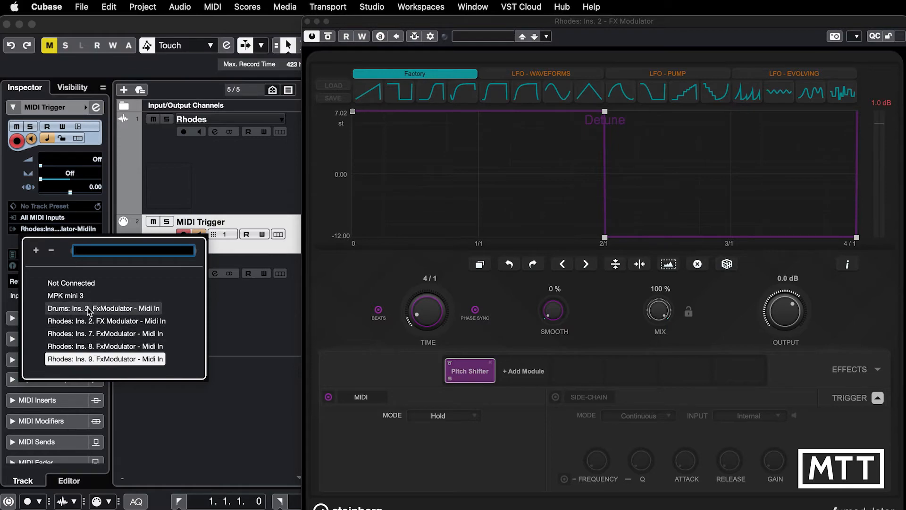
pyautogui.click(153, 401)
pyautogui.click(203, 170)
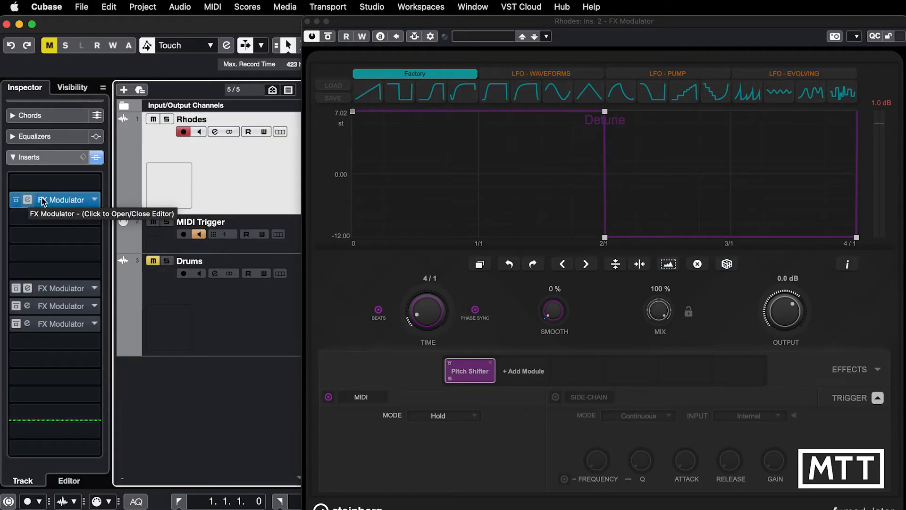
pyautogui.click(249, 249)
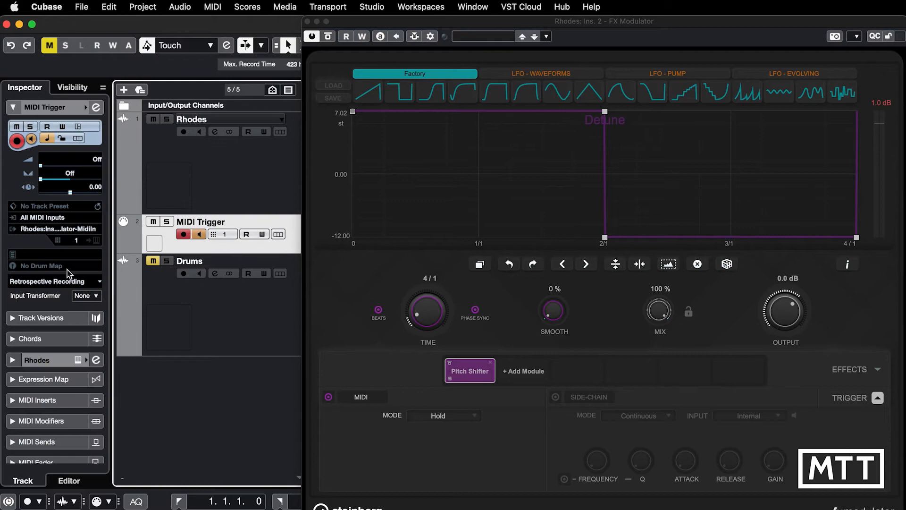
pyautogui.click(66, 229)
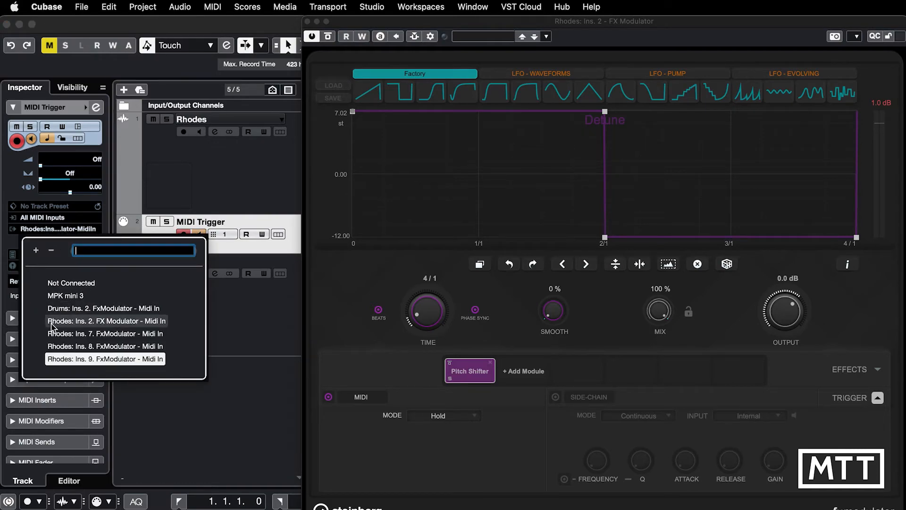
pyautogui.click(122, 325)
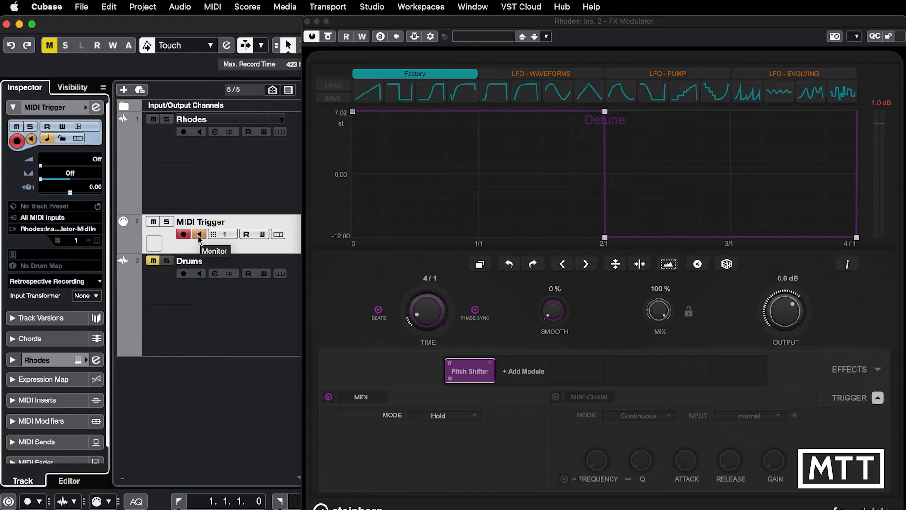
# Step: On the Rhodes track's modulator, try Smooth at 96 % and return it to 0 %, and set the MIDI trigger mode to 1 Cycle
pyautogui.click(242, 195)
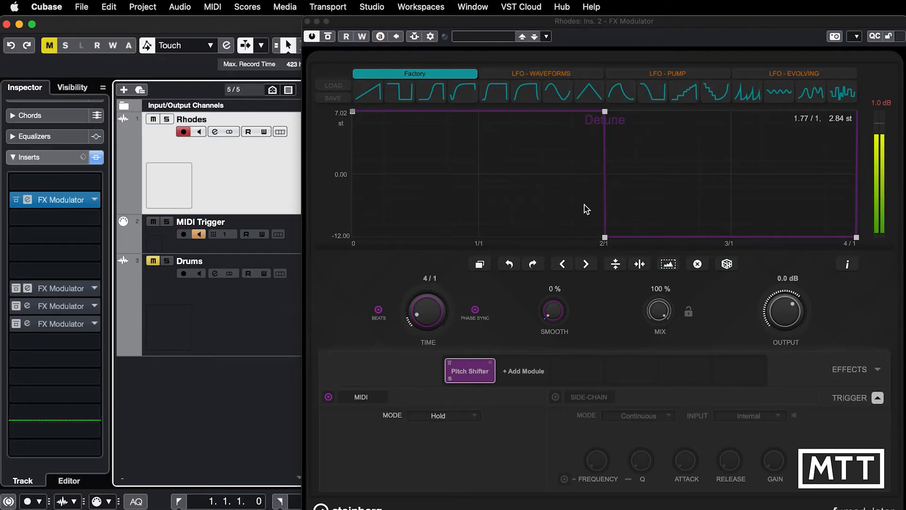
pyautogui.moveTo(553, 313); pyautogui.dragTo(536, 182)
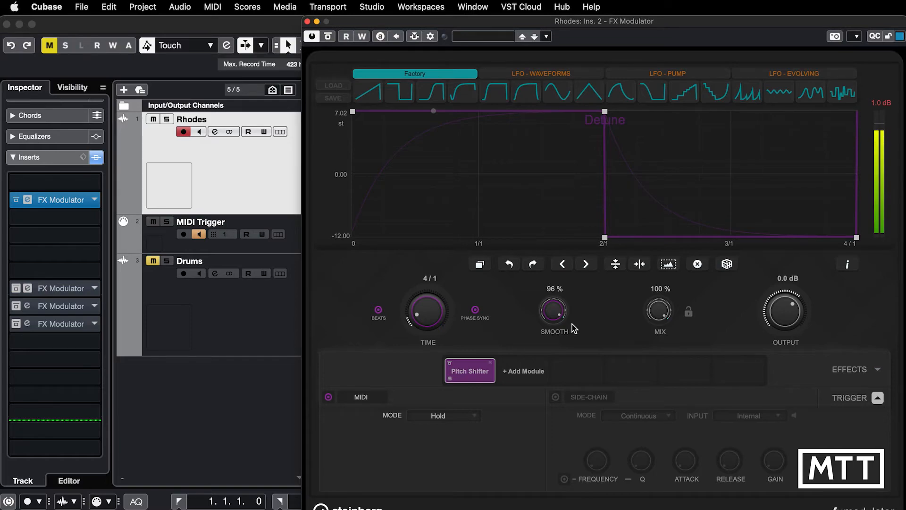
pyautogui.moveTo(572, 323); pyautogui.dragTo(564, 495)
pyautogui.click(454, 417)
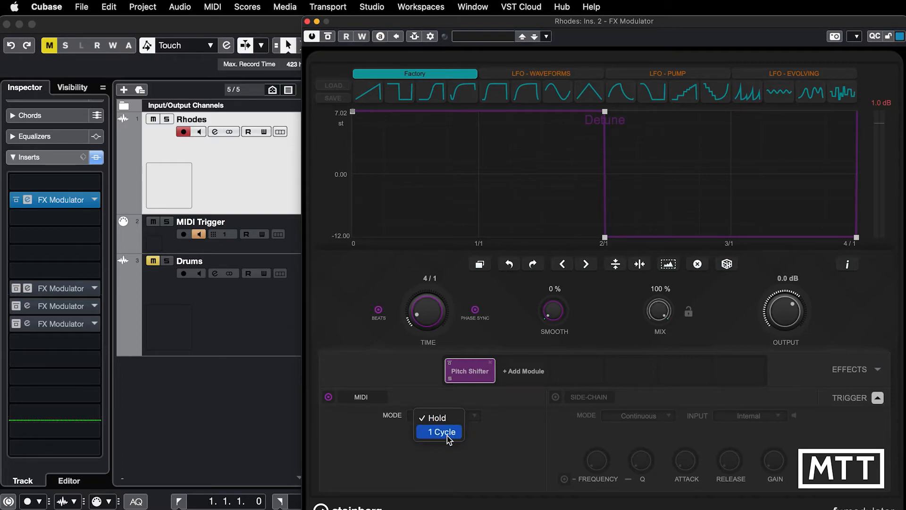
pyautogui.click(446, 432)
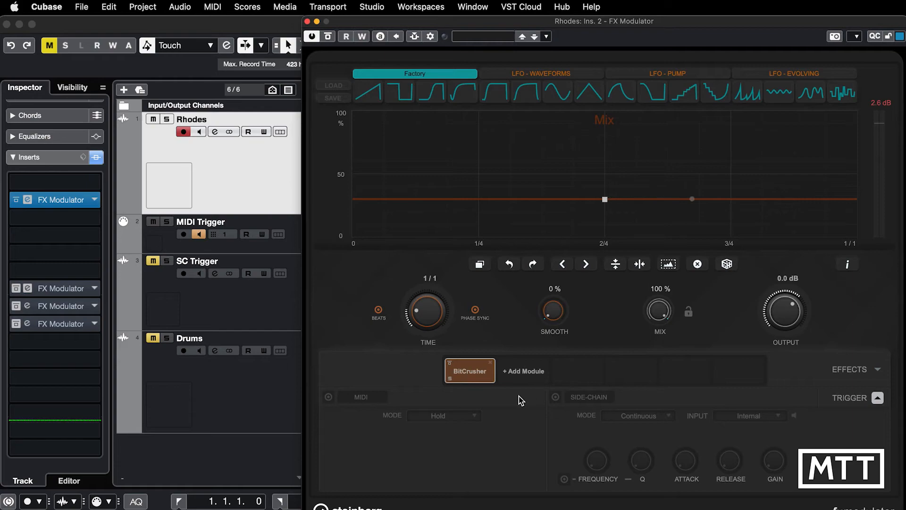
# Step: Check the BitCrusher's effect settings and enable its side-chain trigger
pyautogui.click(878, 369)
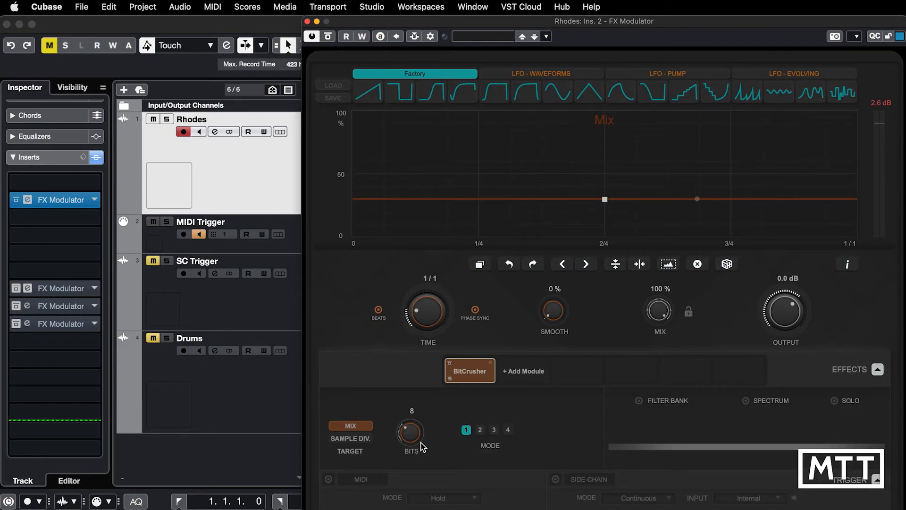
pyautogui.click(877, 370)
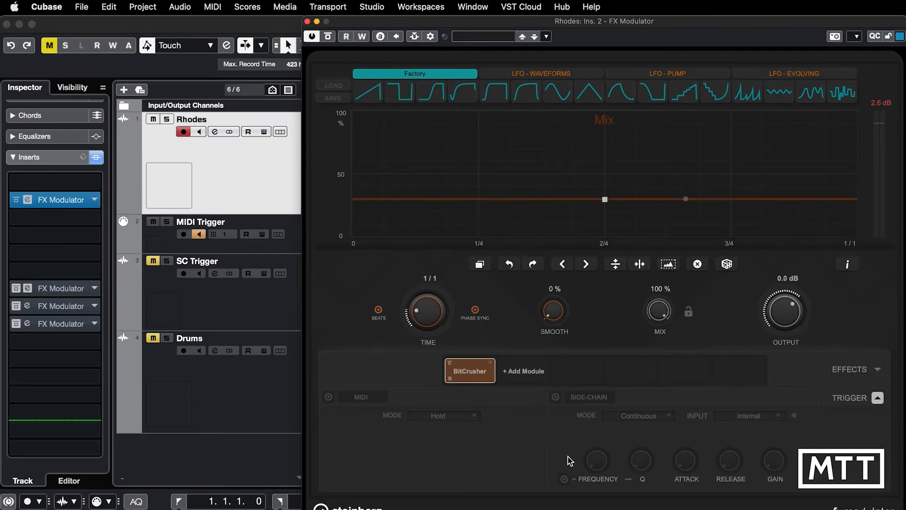
pyautogui.click(555, 397)
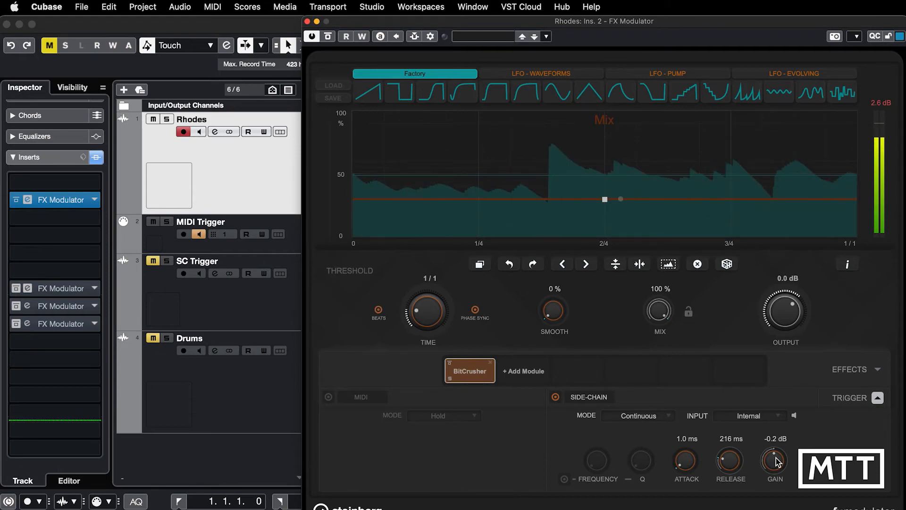
# Step: Set the side-chain trigger's gain to -2.4 dB, and shorten its release to 1 ms before lengthening it again
pyautogui.moveTo(773, 460)
pyautogui.mouseDown()
pyautogui.moveTo(769, 471)
pyautogui.moveTo(765, 459)
pyautogui.mouseUp()
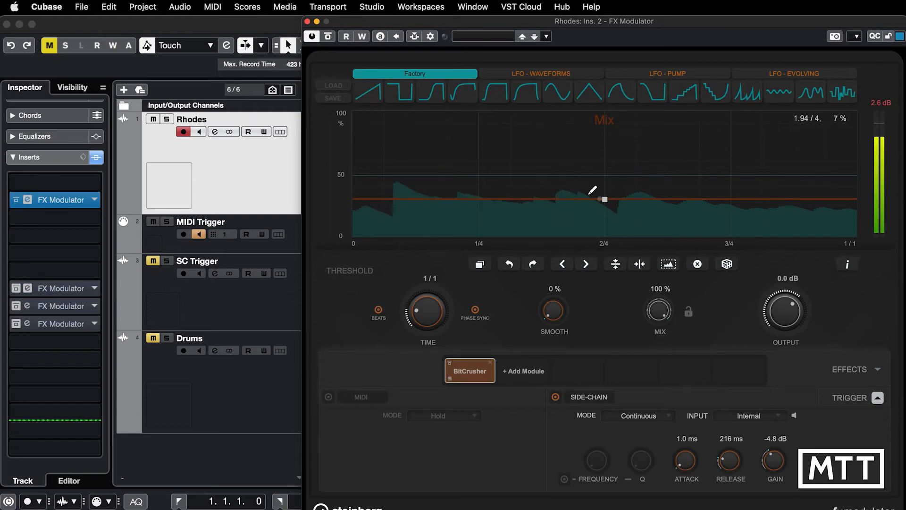
pyautogui.moveTo(770, 460); pyautogui.dragTo(772, 457)
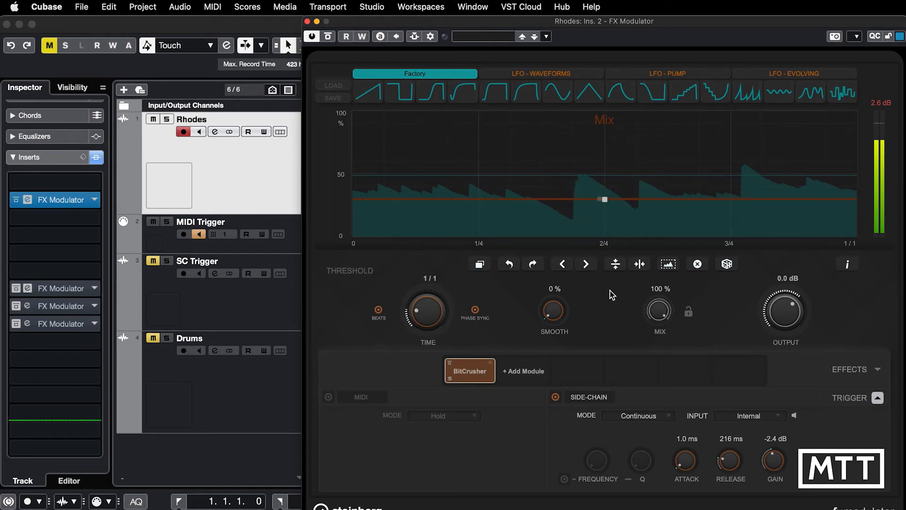
pyautogui.moveTo(724, 461); pyautogui.dragTo(722, 492)
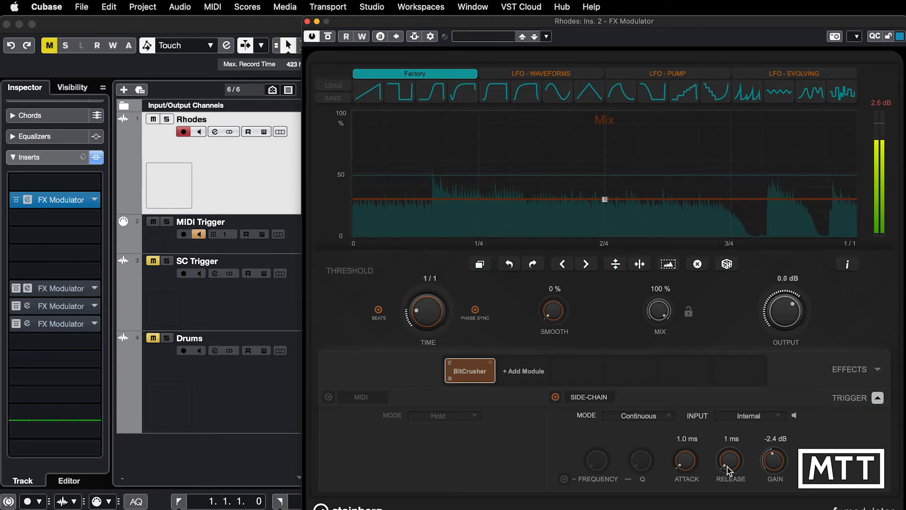
pyautogui.moveTo(729, 470); pyautogui.dragTo(727, 446)
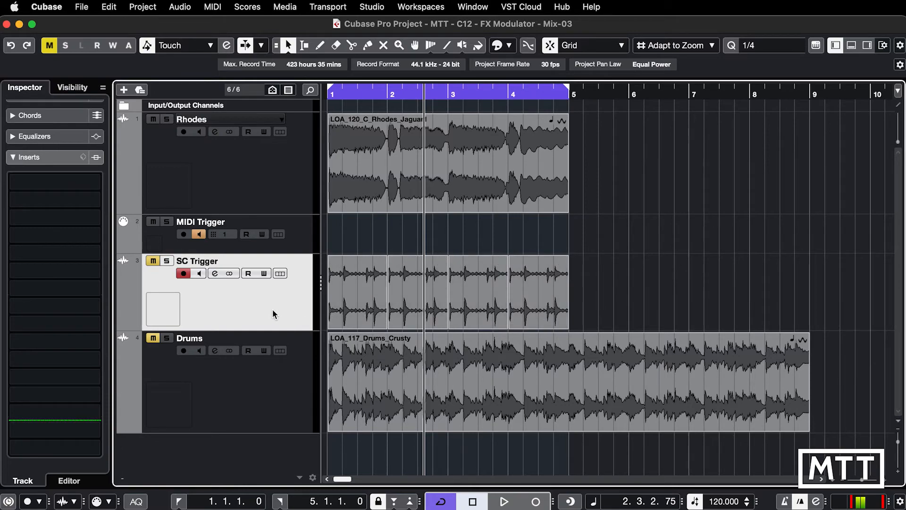
# Step: Unmute the SC Trigger track and lower its volume to -8.68 dB
pyautogui.click(153, 262)
pyautogui.scroll(1, 56, 166)
pyautogui.scroll(3, 56, 166)
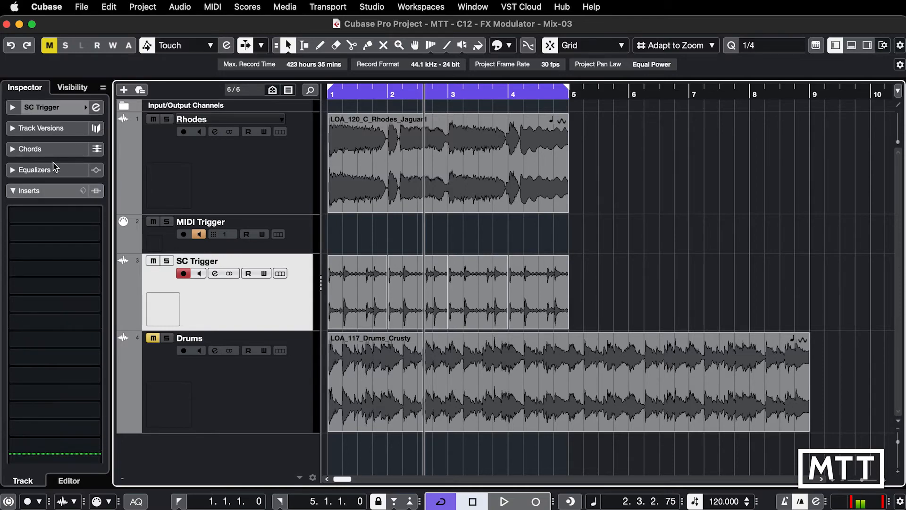
pyautogui.click(13, 107)
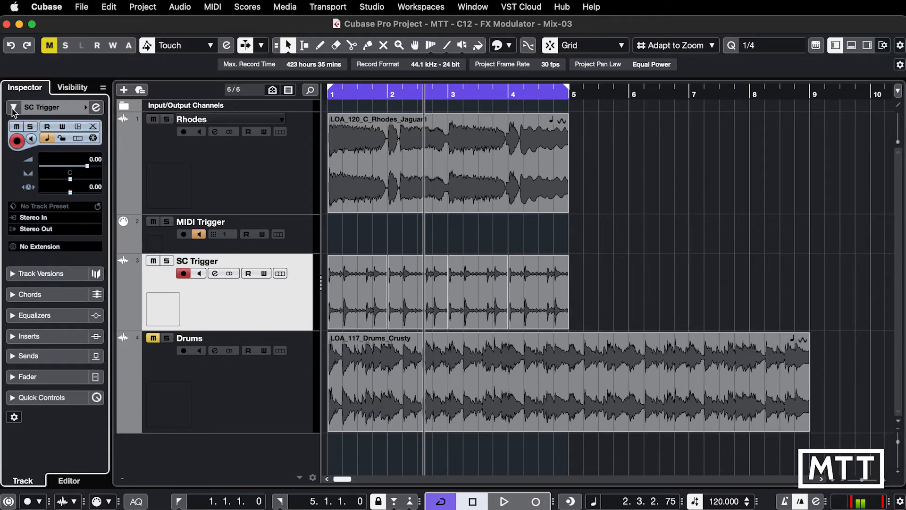
pyautogui.moveTo(93, 166); pyautogui.dragTo(69, 166)
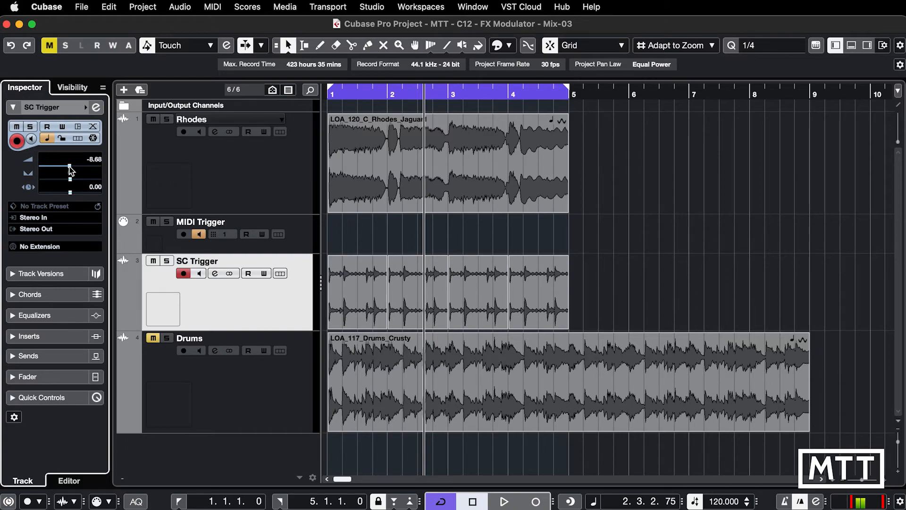
# Step: Audition the SC Trigger and Rhodes tracks together from the start of the project, and return the cursor to the beginning
pyautogui.click(333, 307)
pyautogui.press('.')
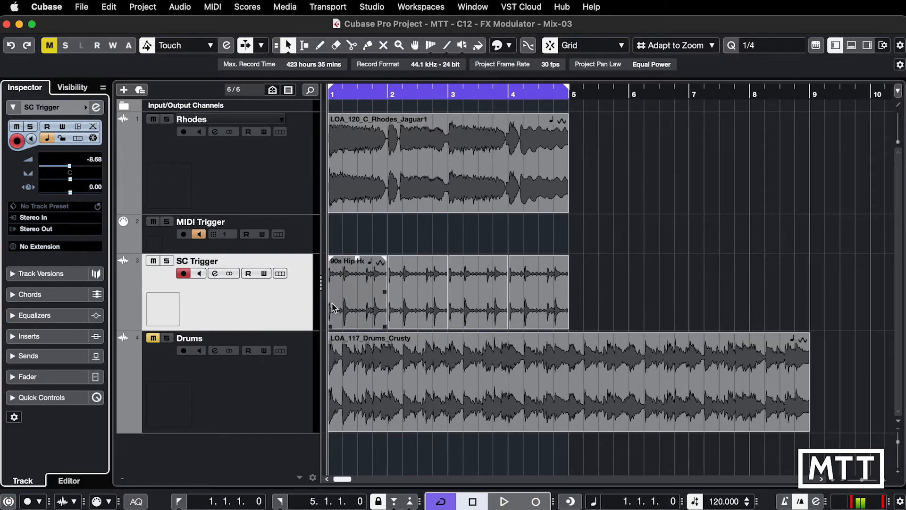
pyautogui.press('space')
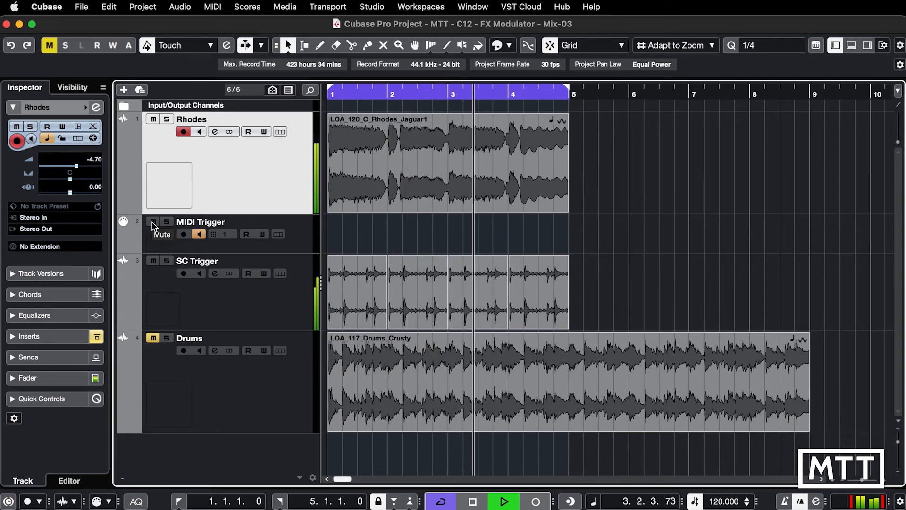
pyautogui.press('space')
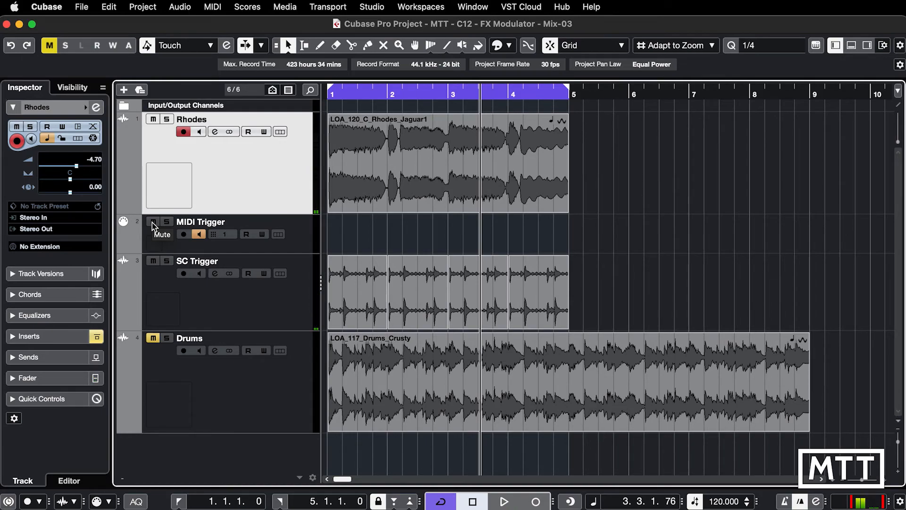
pyautogui.press('Home')
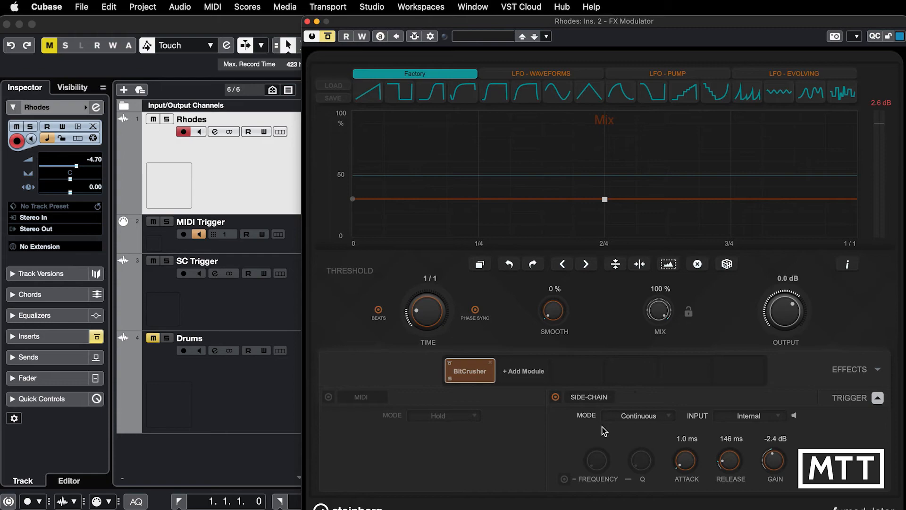
# Step: Set the modulator's side-chain trigger input to Side-Chain 1 and add the SC Trigger track as the source for 1 - SC In
pyautogui.click(762, 420)
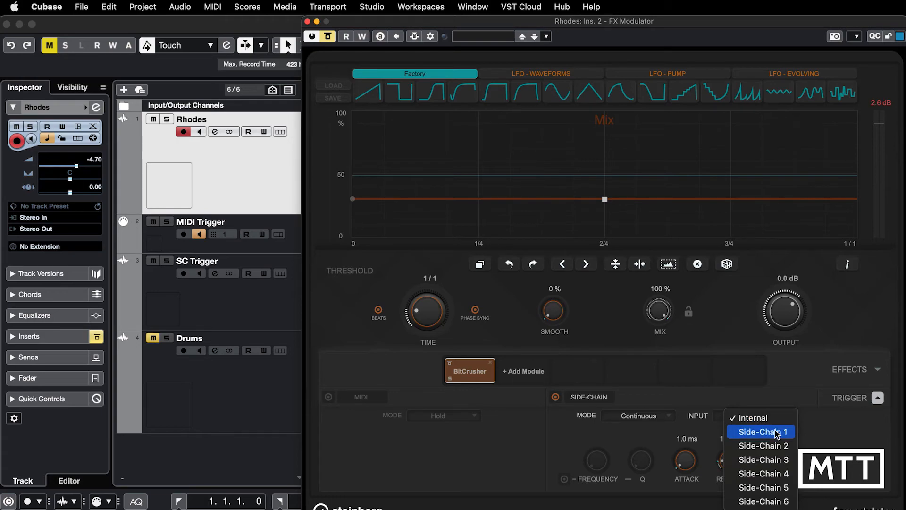
pyautogui.click(777, 431)
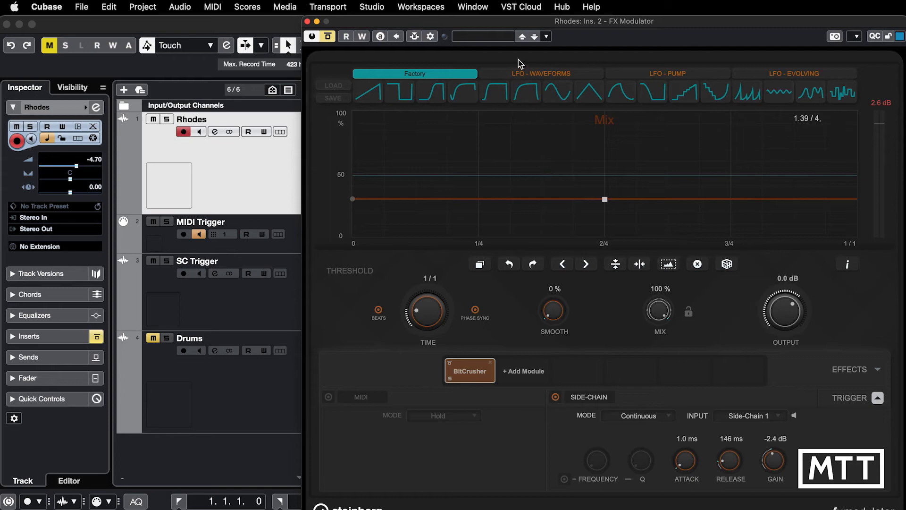
pyautogui.click(430, 37)
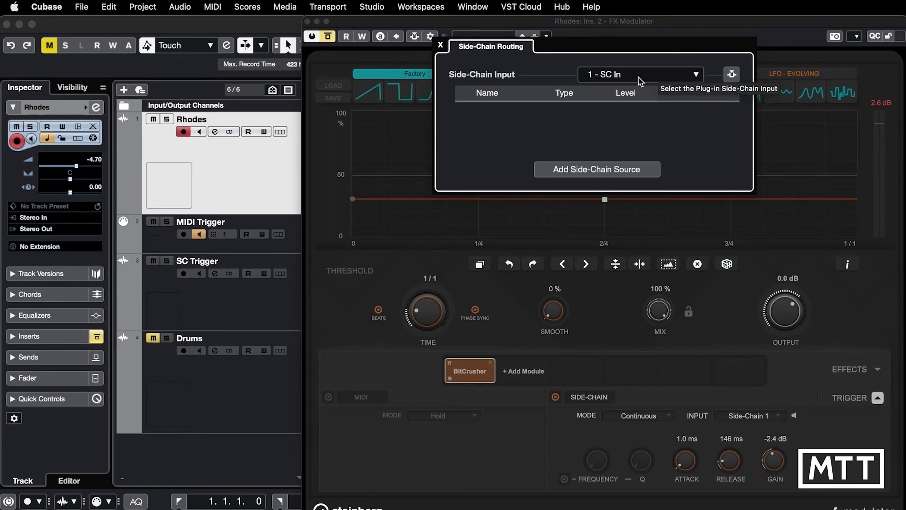
pyautogui.click(614, 171)
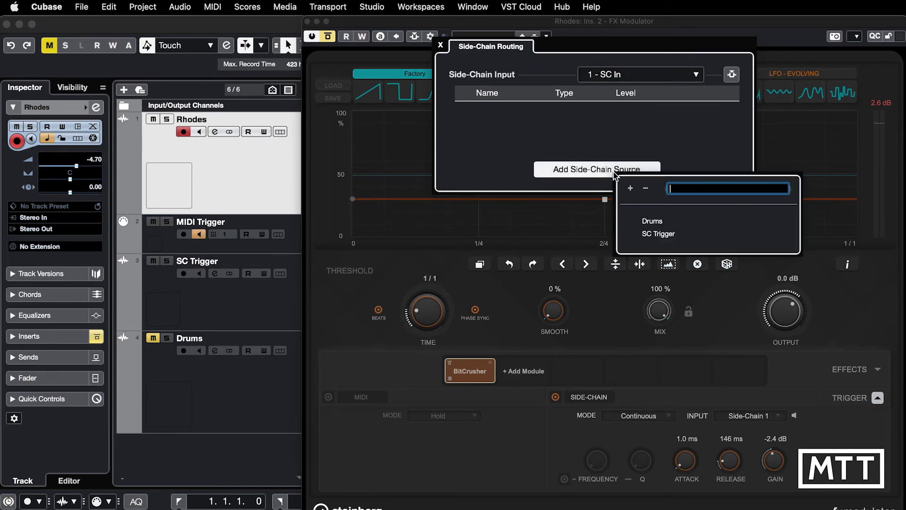
pyautogui.click(658, 234)
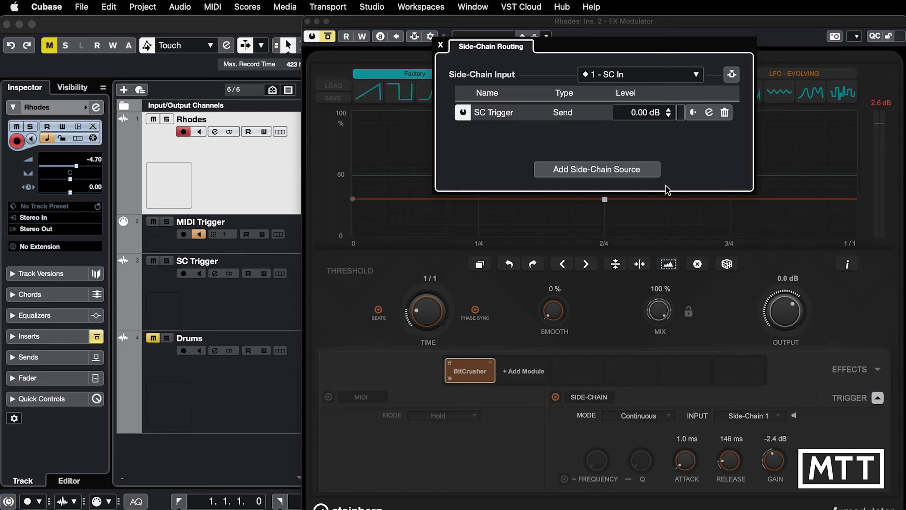
# Step: Switch the SC Trigger side-chain send to pre-fader and activate side-chaining for the Rhodes modulator
pyautogui.click(694, 113)
pyautogui.click(440, 46)
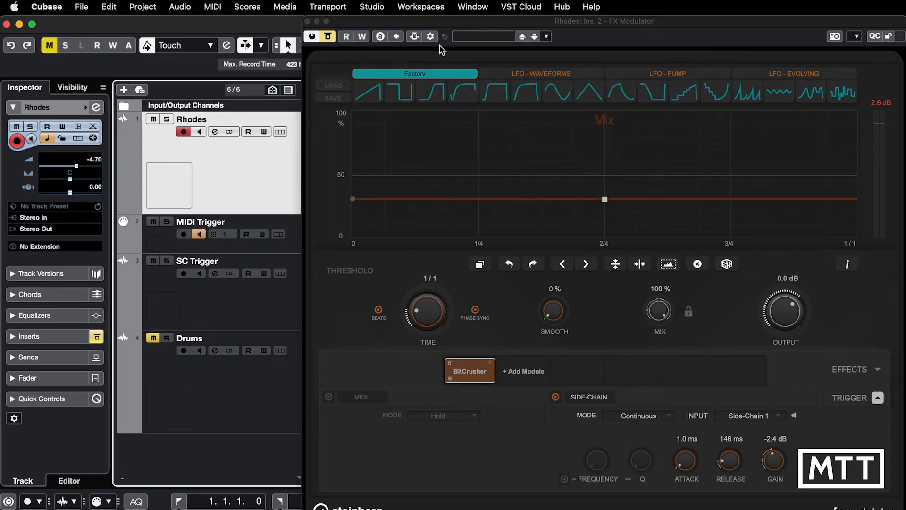
pyautogui.click(415, 39)
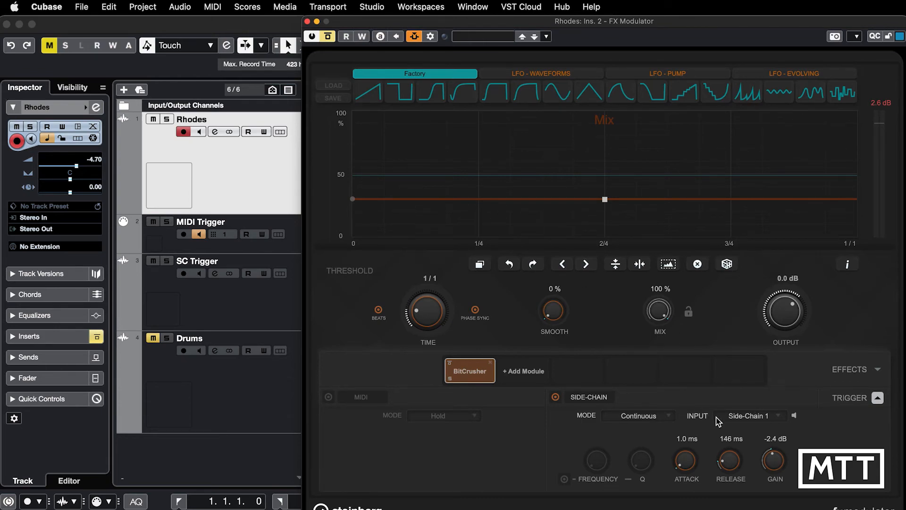
# Step: Take the Rhodes modulator out of bypass and pull the SC Trigger track's volume all the way down
pyautogui.click(329, 38)
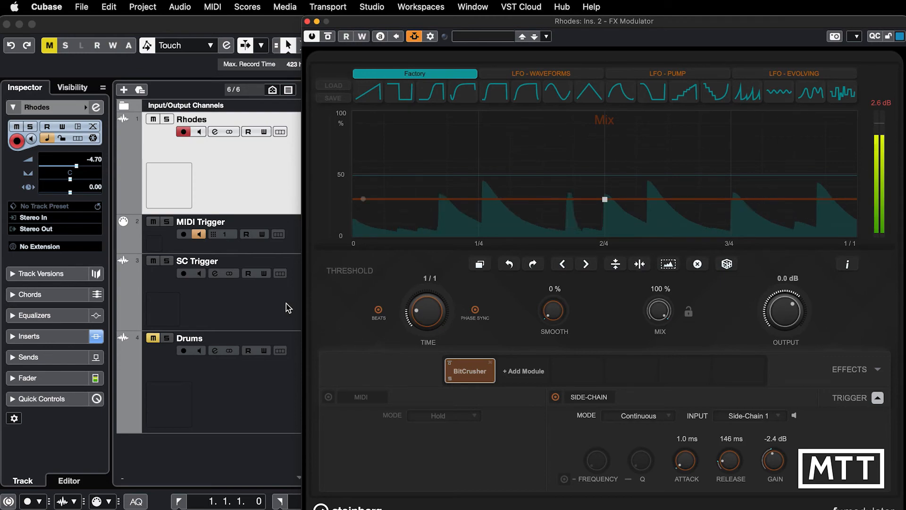
pyautogui.click(271, 307)
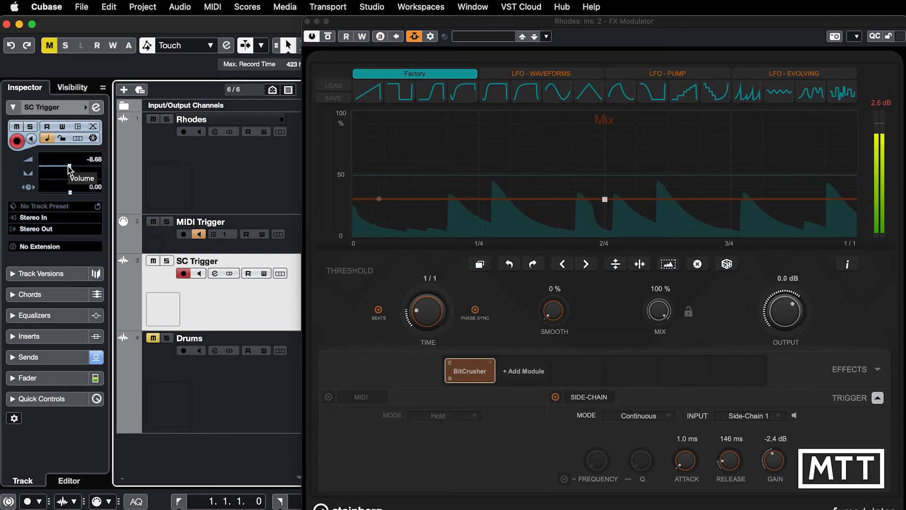
pyautogui.moveTo(69, 167); pyautogui.dragTo(29, 166)
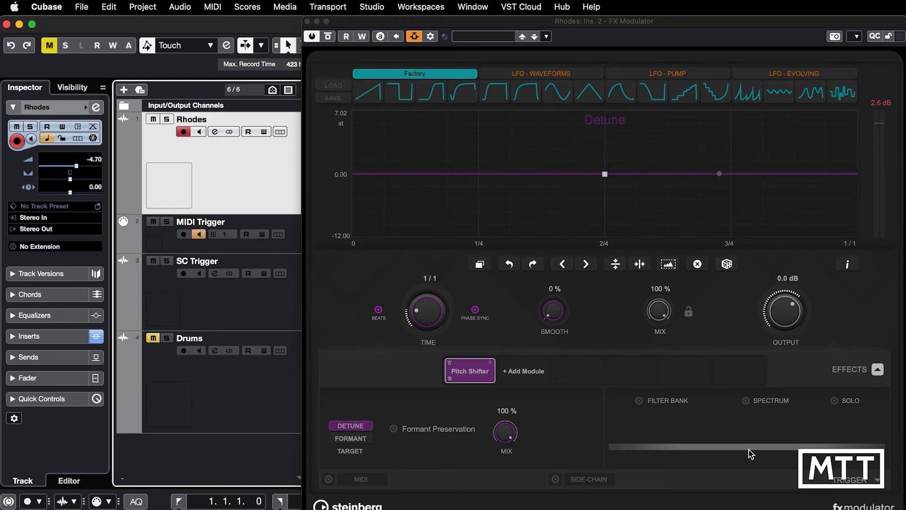
# Step: Lower the Pitch Shifter's whole Detune curve to -12.00 st
pyautogui.click(604, 174)
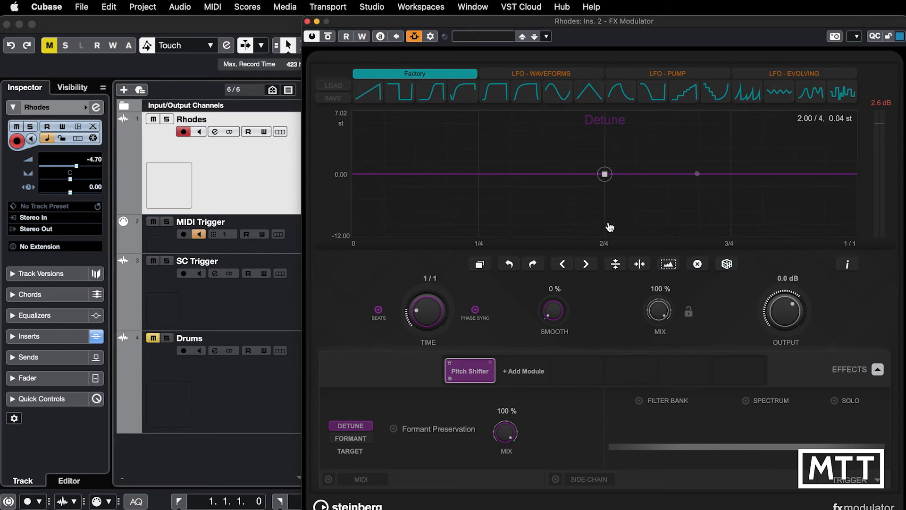
pyautogui.moveTo(610, 227); pyautogui.dragTo(611, 251)
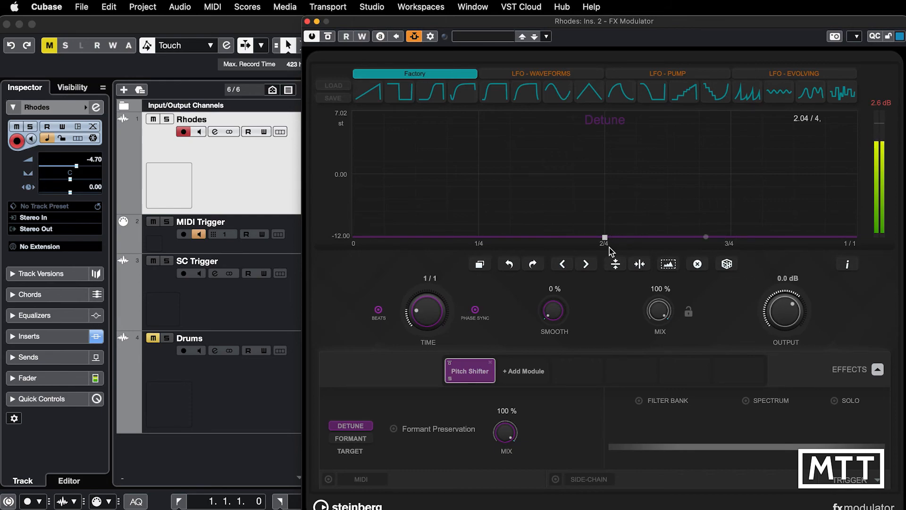
# Step: Enable the Pitch Shifter's filter bank and limit its band to the low frequencies, starting at 38 Hz with a reduced upper limit
pyautogui.click(640, 400)
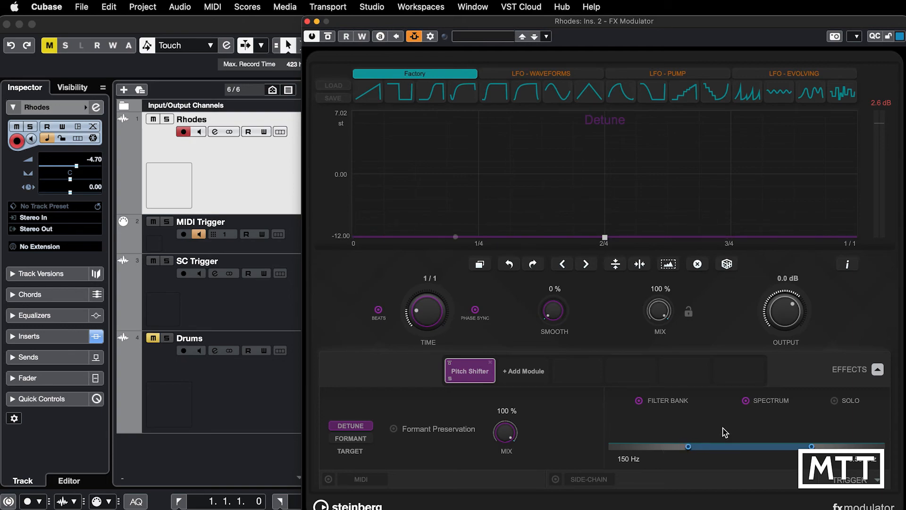
pyautogui.moveTo(688, 447); pyautogui.dragTo(635, 451)
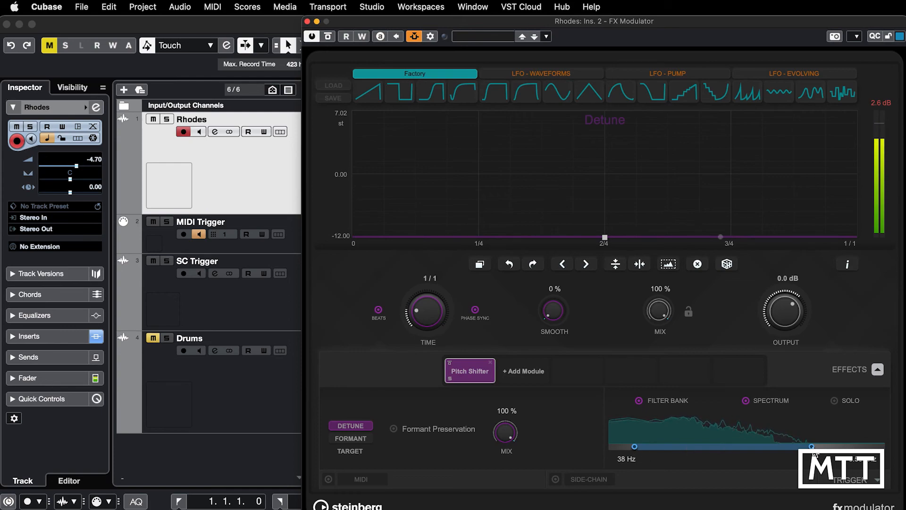
pyautogui.moveTo(813, 448); pyautogui.dragTo(715, 447)
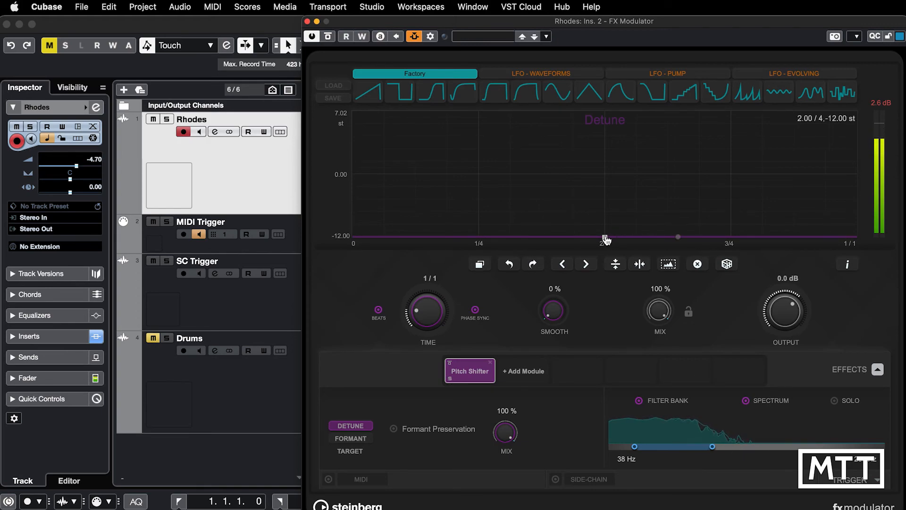
# Step: Try the Detune curve at 0.81 st and 7.02 st, comparing the filter bank off and on, and return the curve to -12.00 st
pyautogui.moveTo(605, 240); pyautogui.dragTo(607, 168)
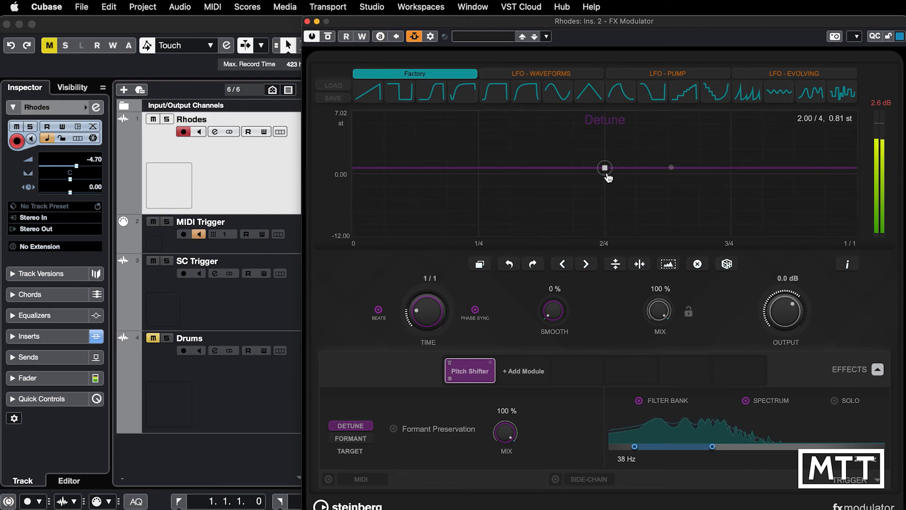
pyautogui.moveTo(607, 171); pyautogui.dragTo(607, 113)
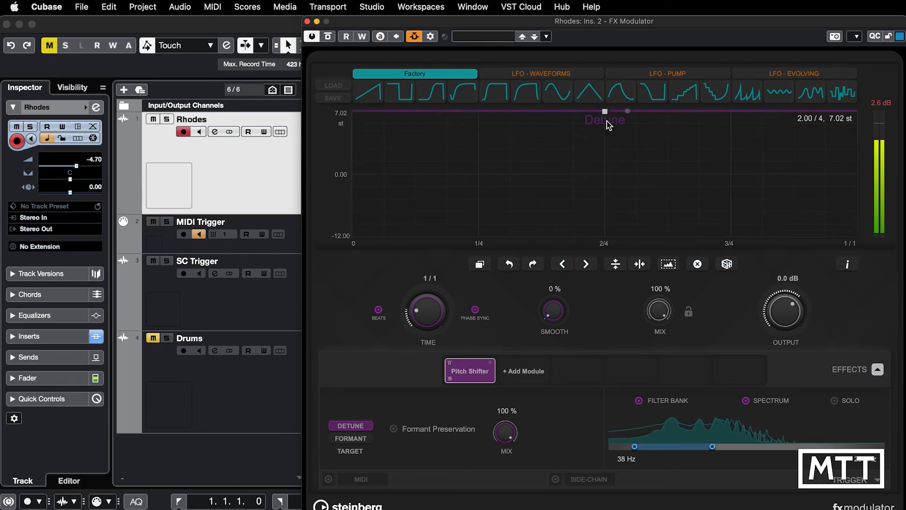
pyautogui.click(639, 400)
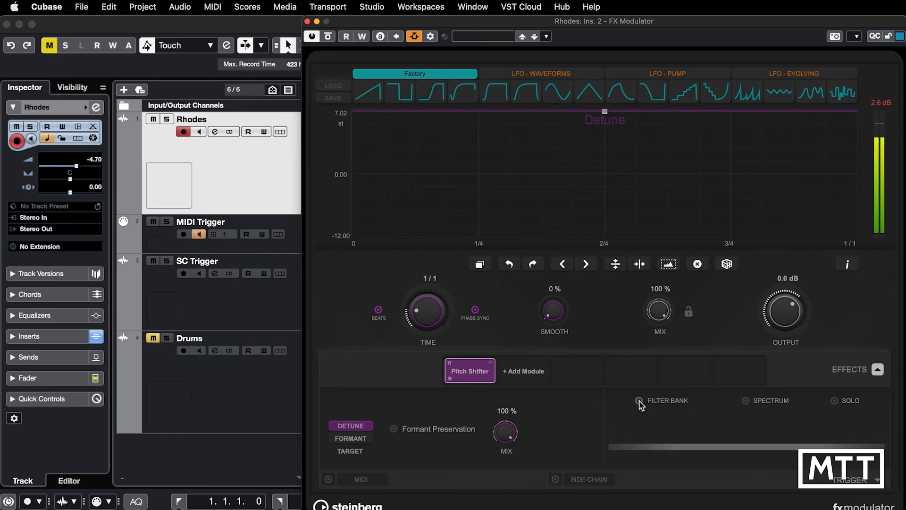
pyautogui.click(639, 400)
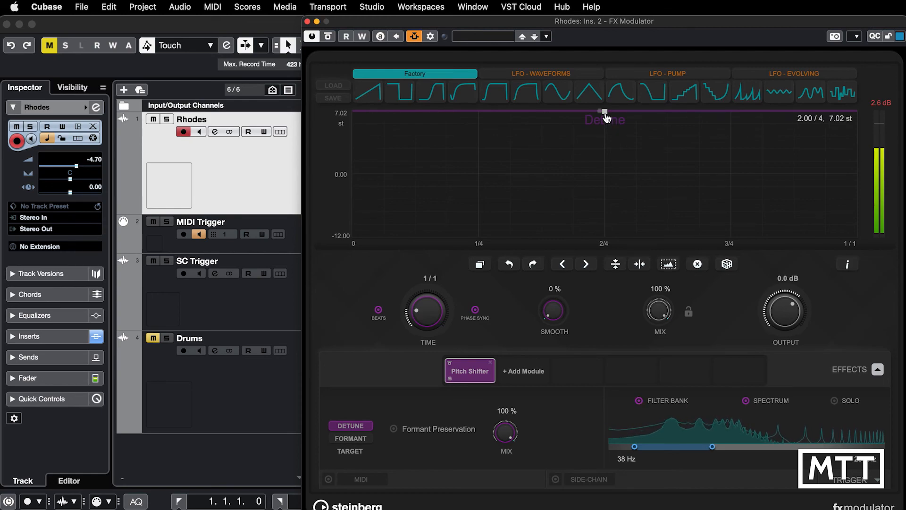
pyautogui.moveTo(605, 112); pyautogui.dragTo(604, 237)
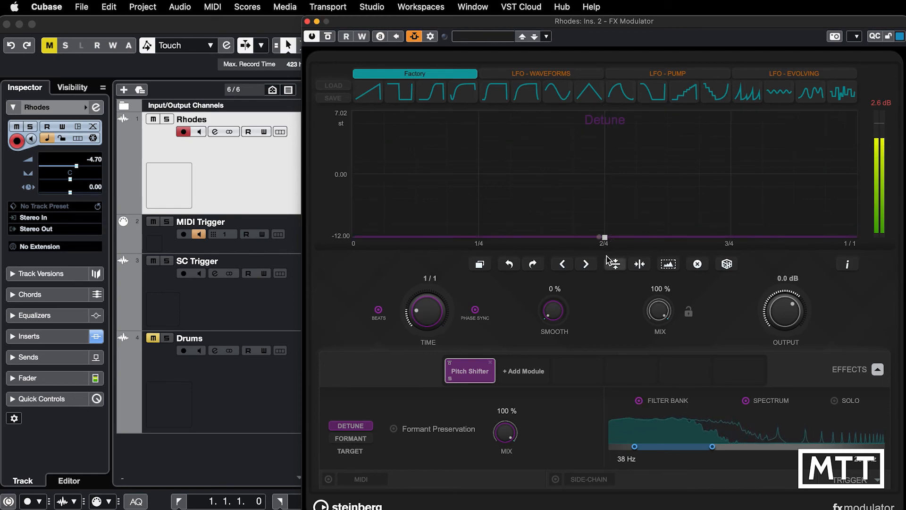